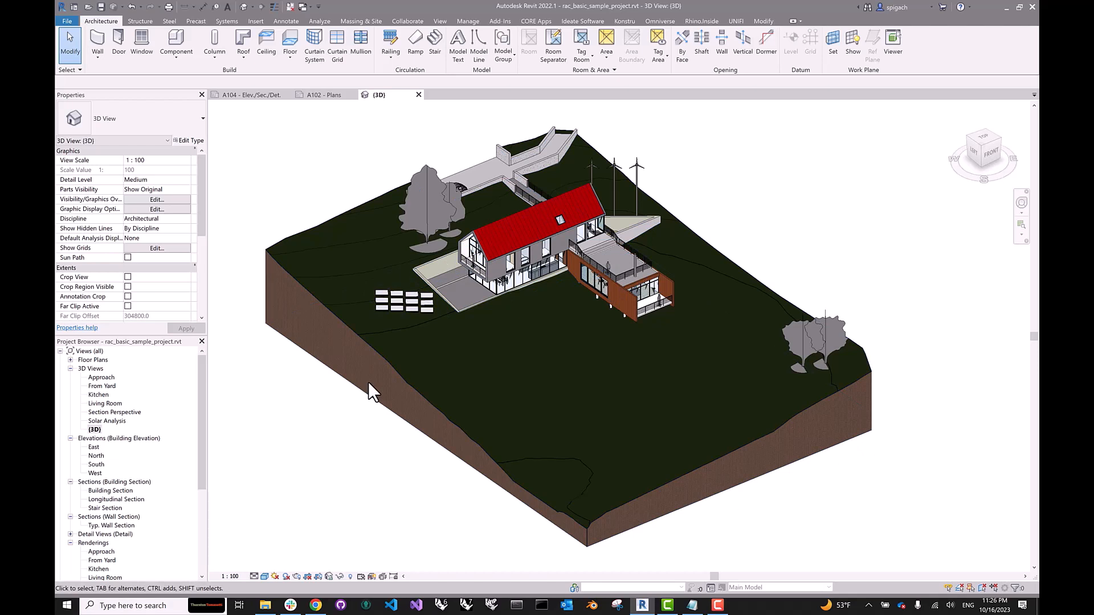
# Open the Ellipse exporter from the CORE Apps add-ins and place its window over the model view.
pyautogui.click(540, 21)
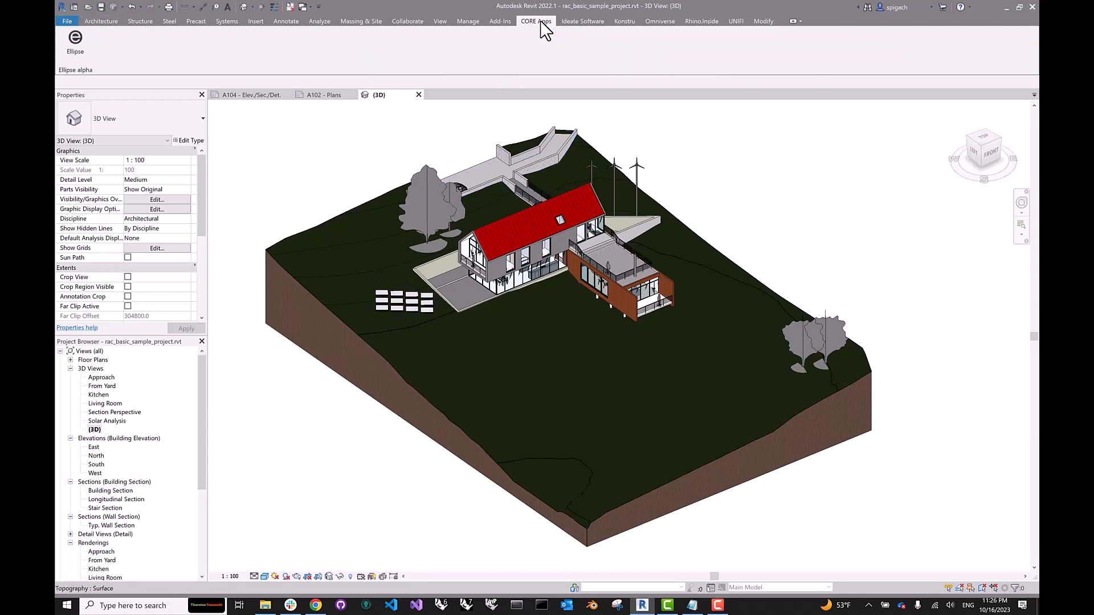
pyautogui.click(79, 48)
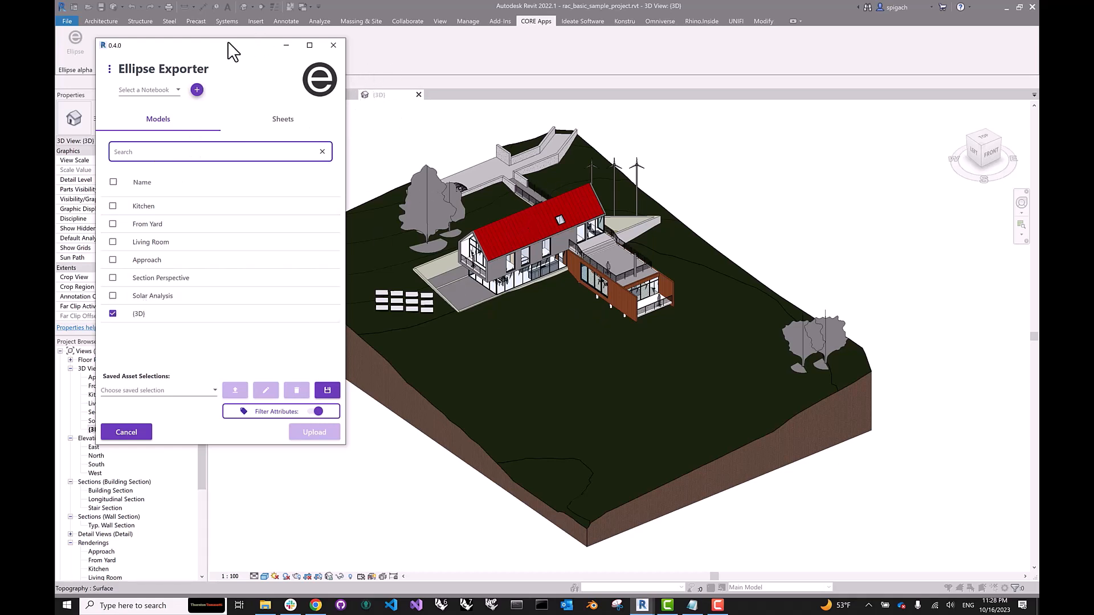
pyautogui.moveTo(232, 44); pyautogui.dragTo(389, 123)
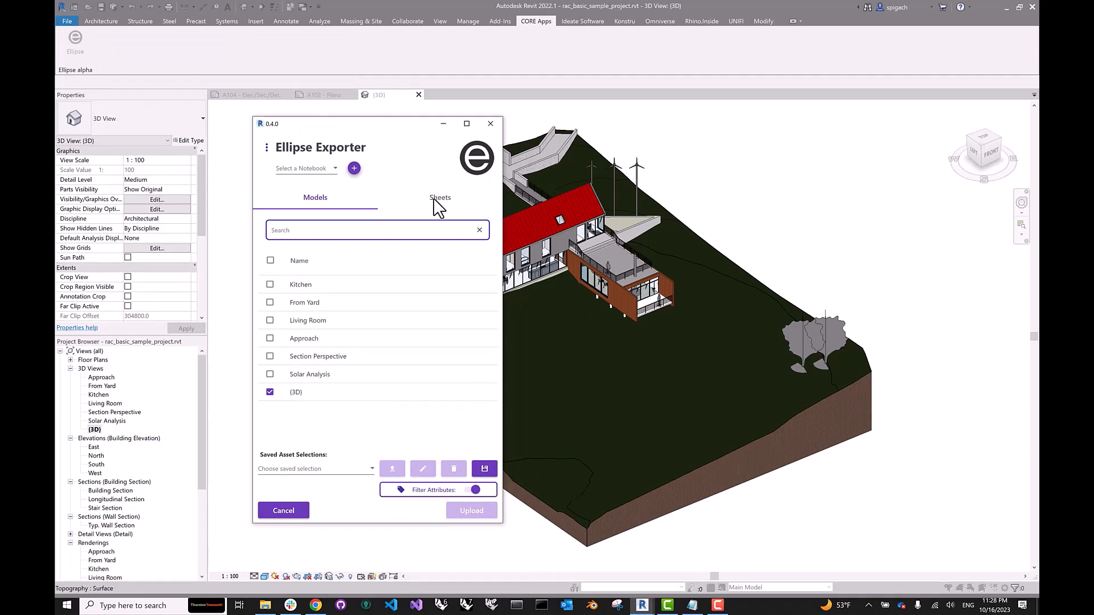
# Search for and select sheets A104 (Elev./Sec./Det.) and A102 (Plans) for export, and check which models are selected.
pyautogui.click(440, 204)
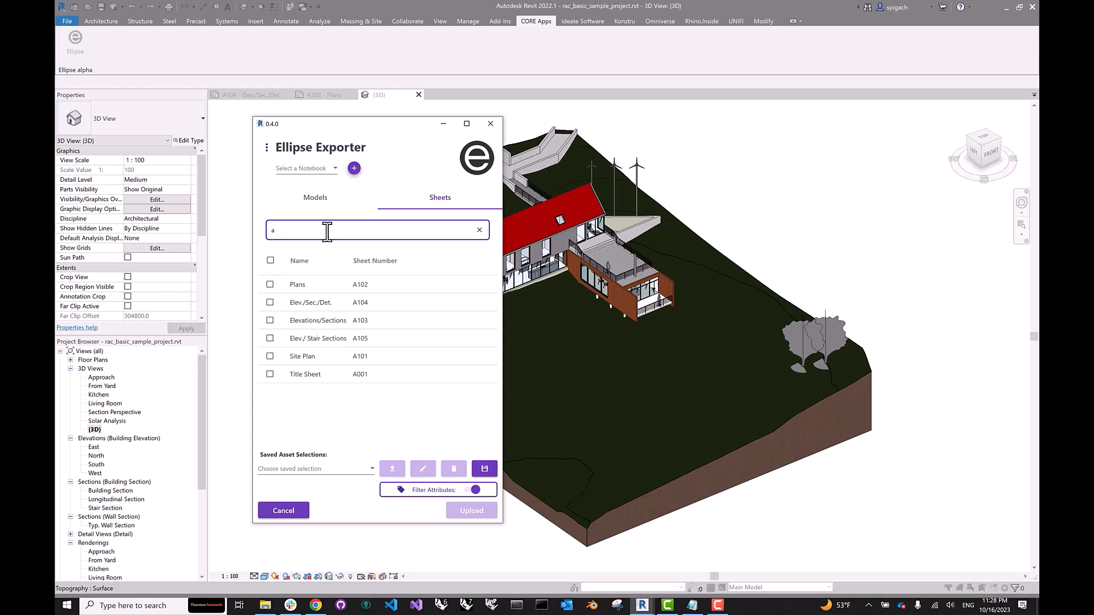
pyautogui.write('104')
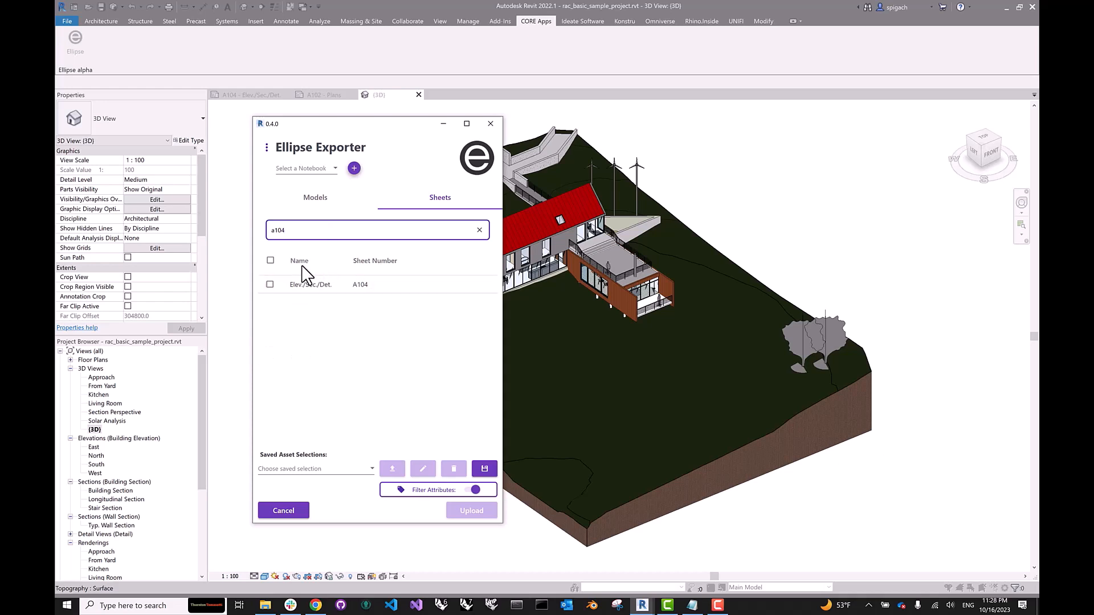
pyautogui.click(270, 284)
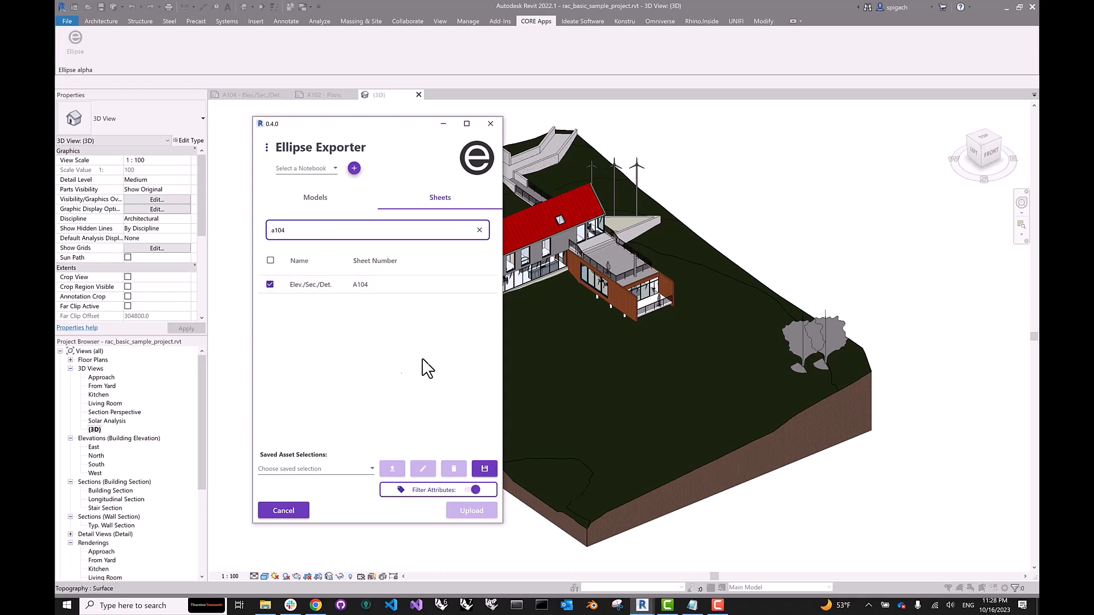
pyautogui.click(479, 236)
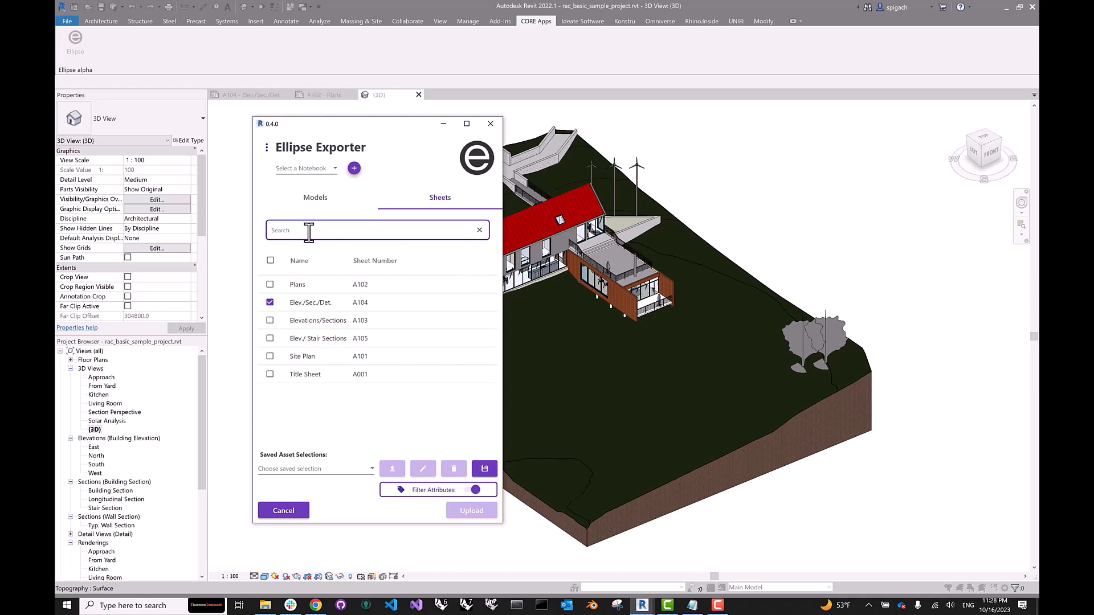
pyautogui.write('a102')
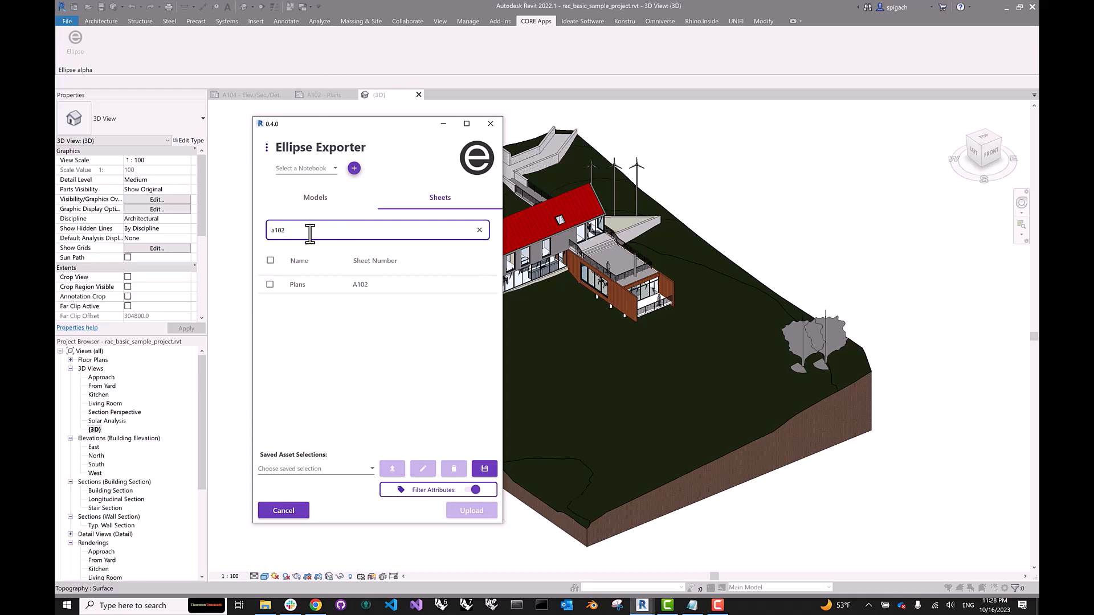
pyautogui.click(270, 286)
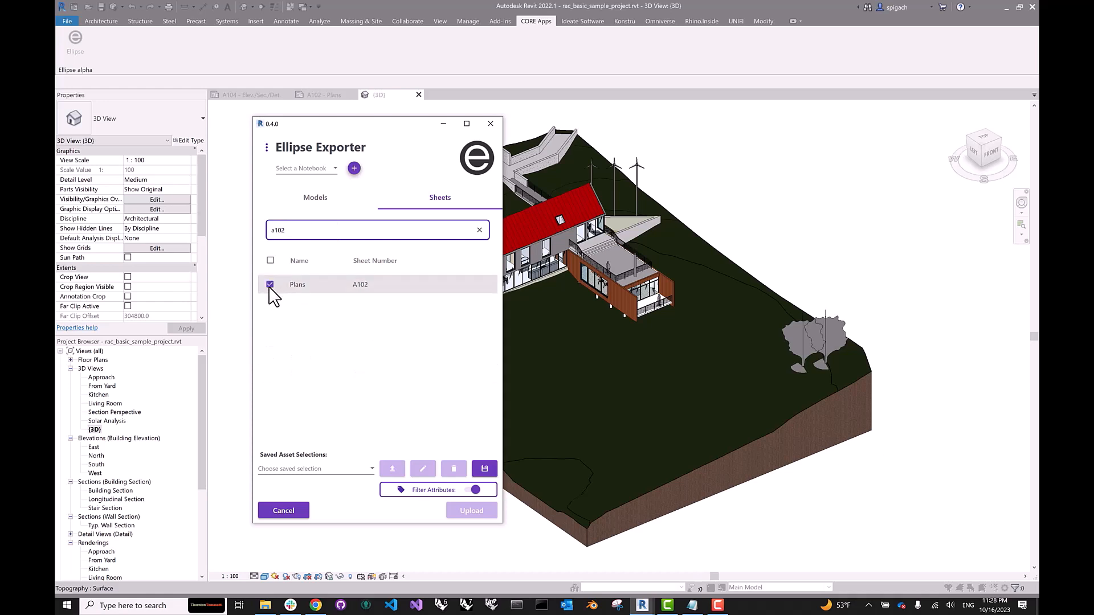
pyautogui.click(480, 230)
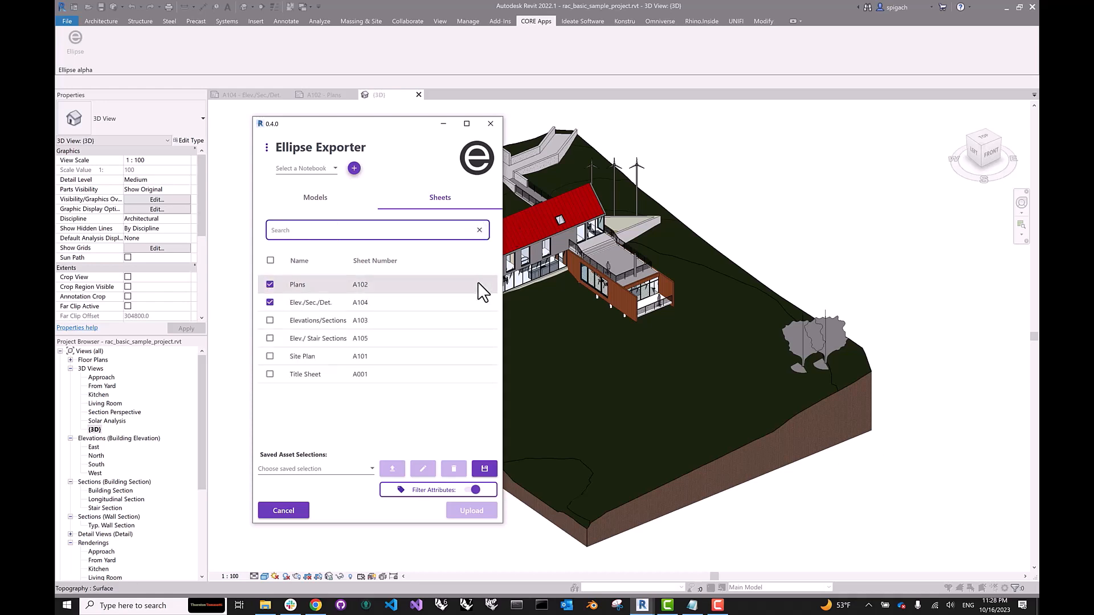
pyautogui.click(315, 201)
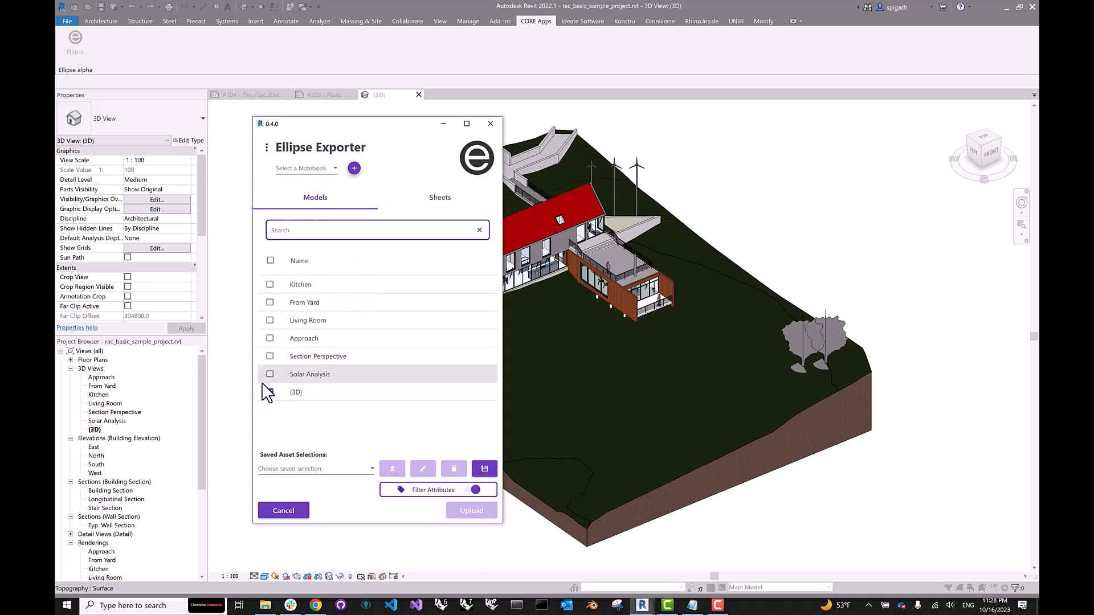
pyautogui.click(444, 200)
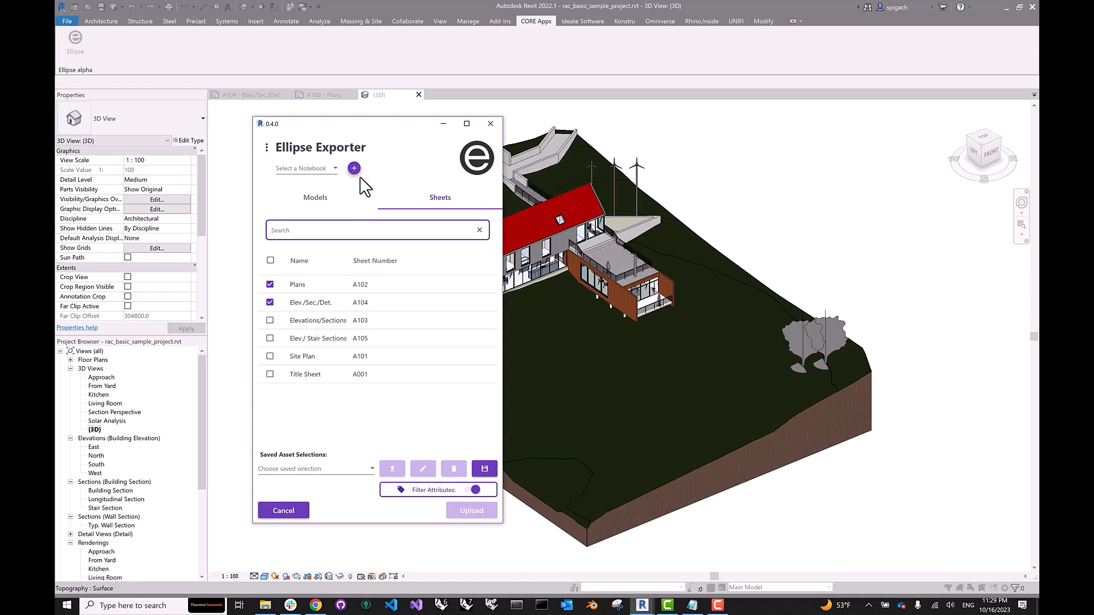
# Create a notebook named Revit Demo and start uploading the selected model and sheets to it.
pyautogui.click(335, 169)
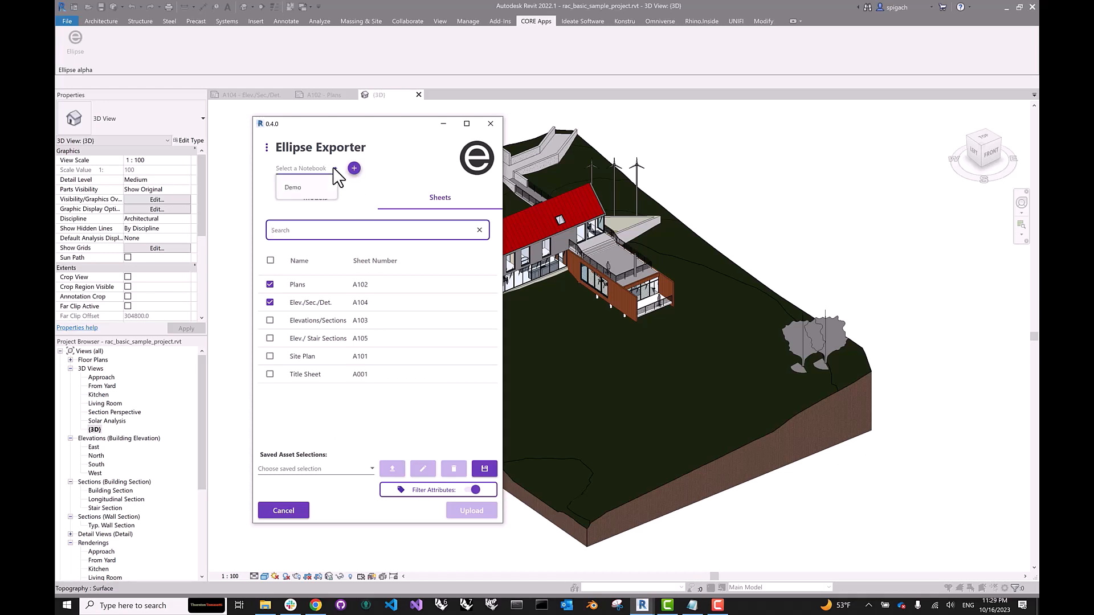
pyautogui.click(297, 187)
pyautogui.click(354, 169)
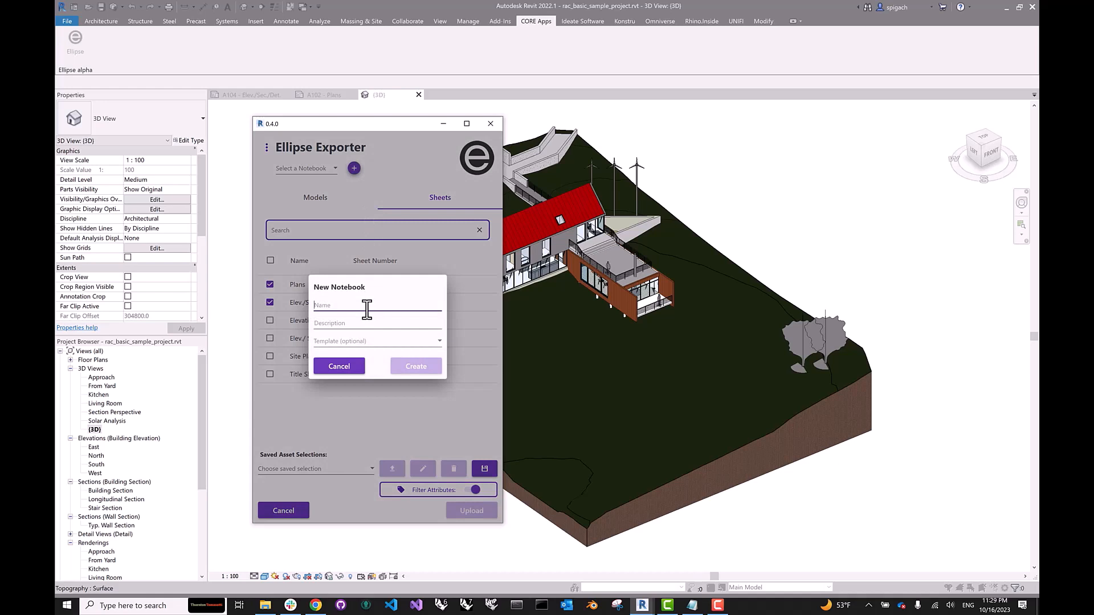
pyautogui.write('Revit Demo')
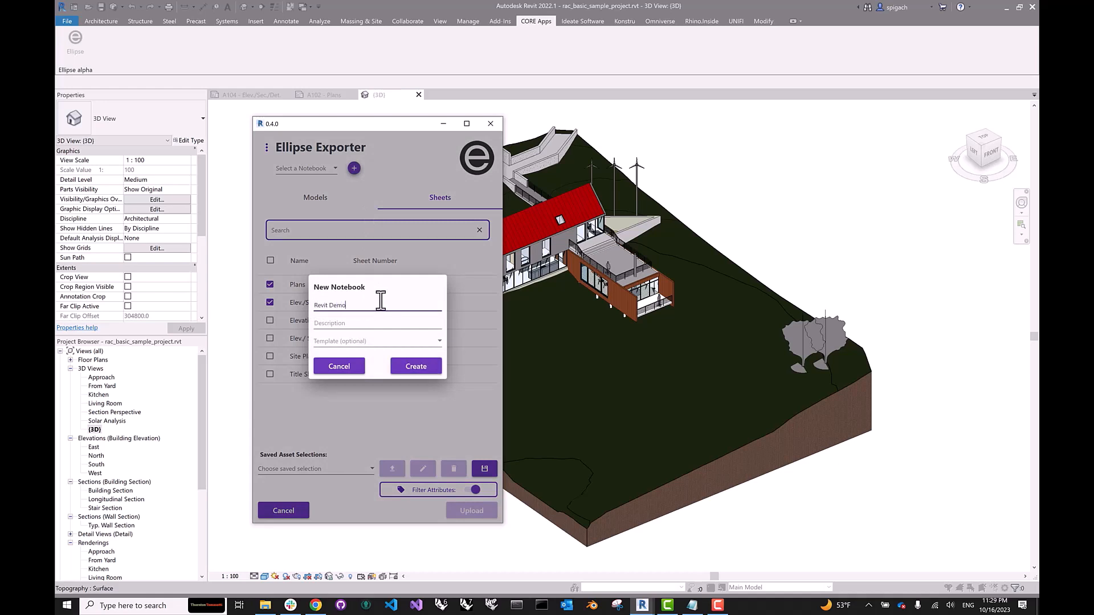
pyautogui.click(418, 370)
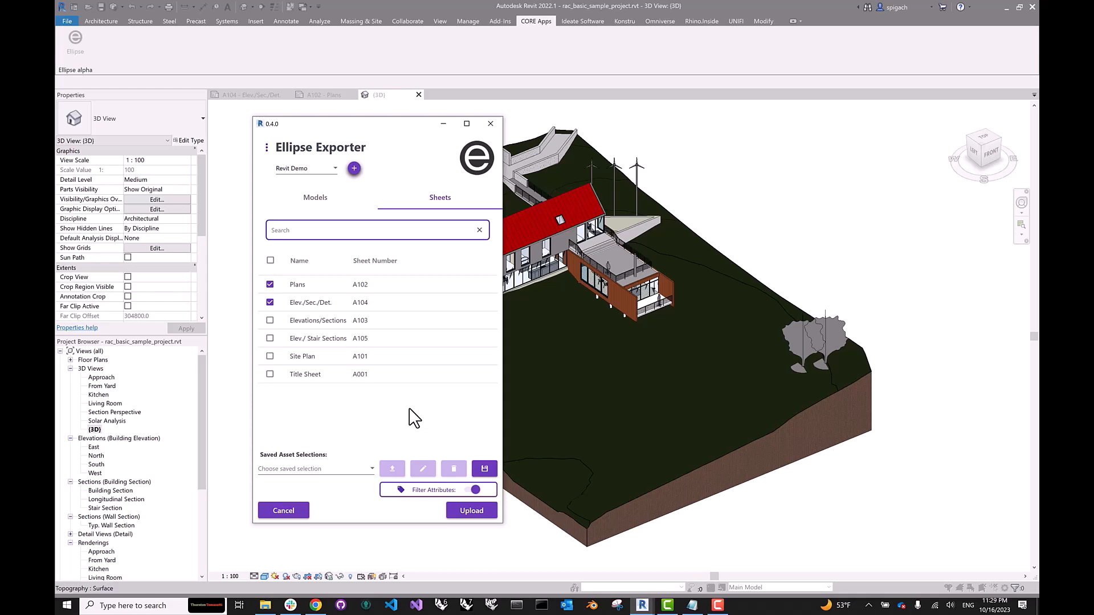
pyautogui.click(465, 515)
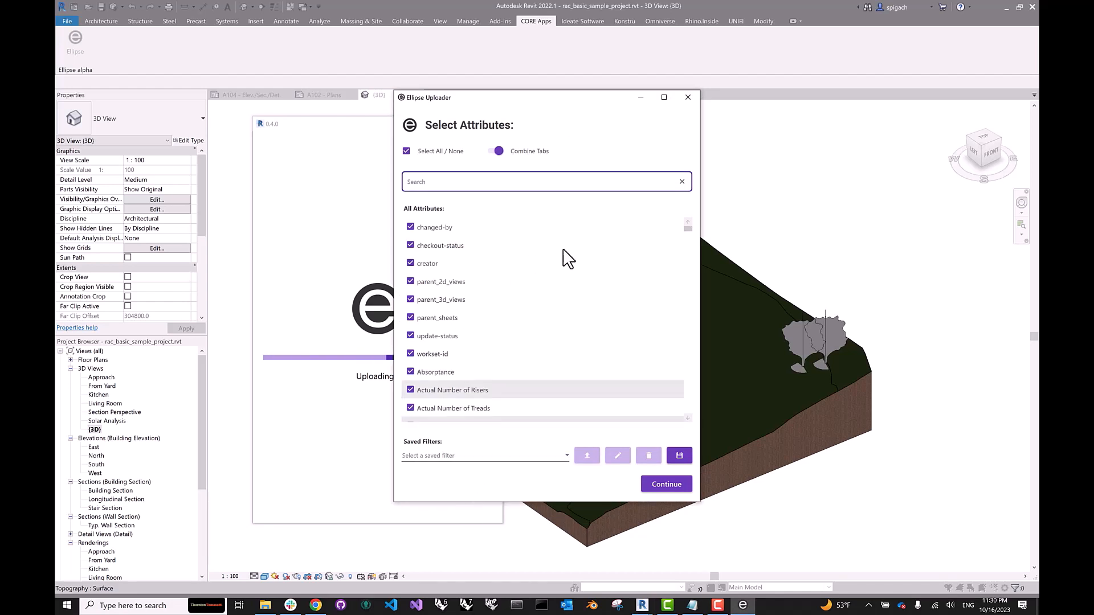
# Try excluding the creator and parent_2d_views attributes, and toggle the selection of all attributes off and on.
pyautogui.moveTo(689, 230)
pyautogui.mouseDown()
pyautogui.moveTo(681, 354)
pyautogui.moveTo(693, 219)
pyautogui.mouseUp()
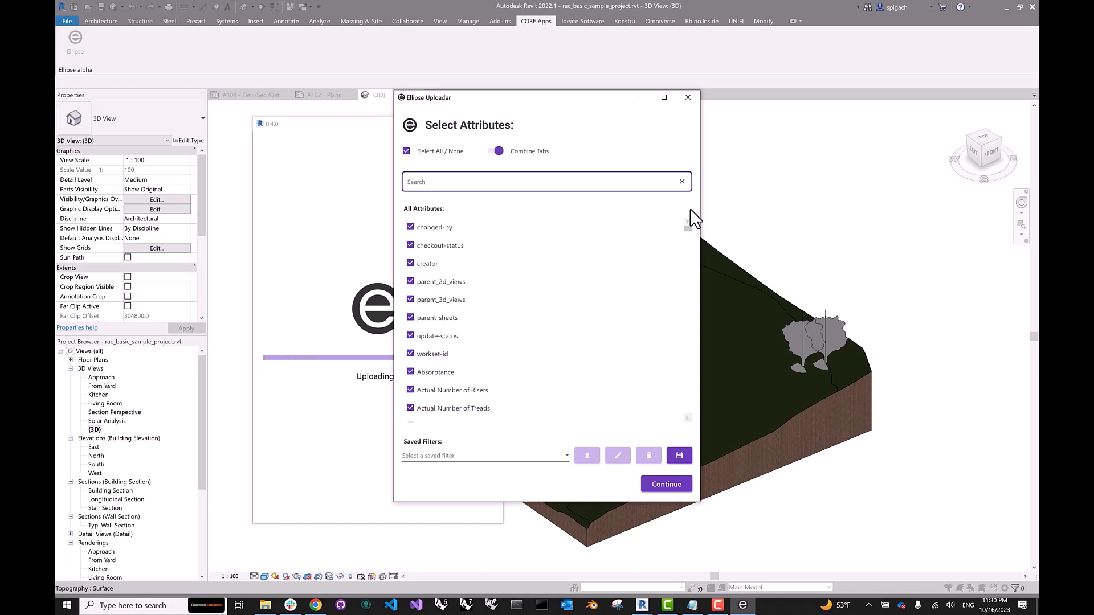
pyautogui.click(410, 263)
pyautogui.click(411, 281)
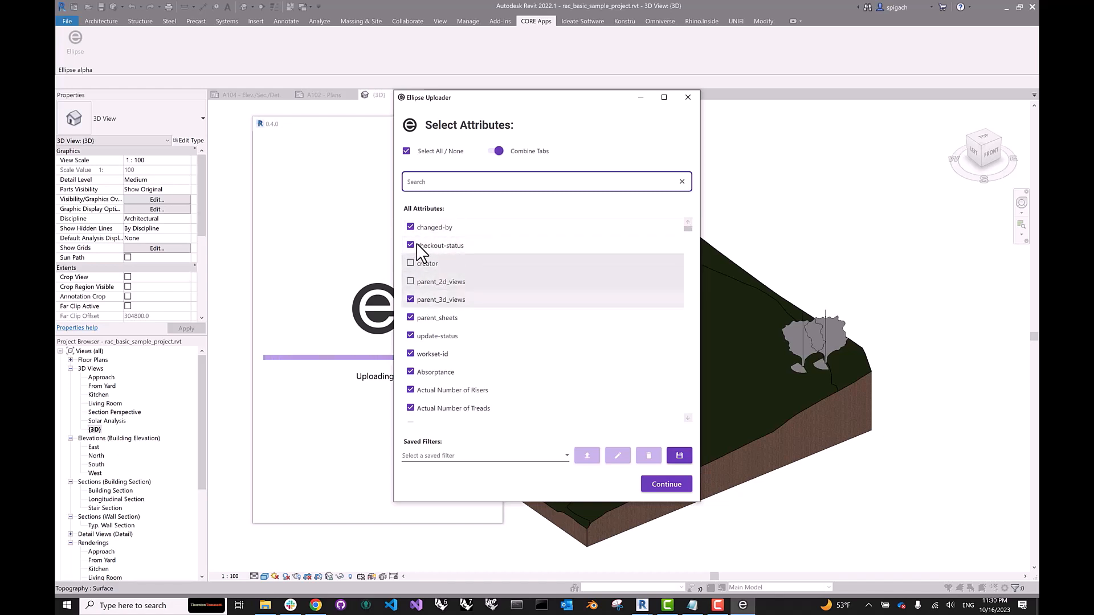
pyautogui.click(410, 263)
pyautogui.click(410, 281)
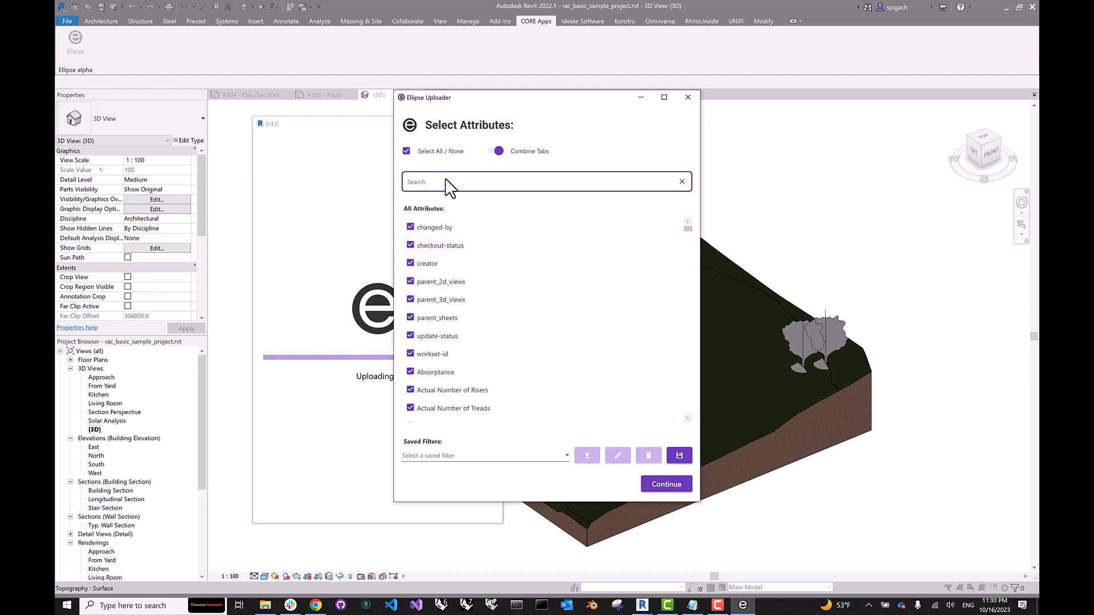
pyautogui.click(406, 151)
pyautogui.click(406, 151)
pyautogui.moveTo(688, 232)
pyautogui.mouseDown()
pyautogui.moveTo(694, 410)
pyautogui.moveTo(693, 220)
pyautogui.mouseUp()
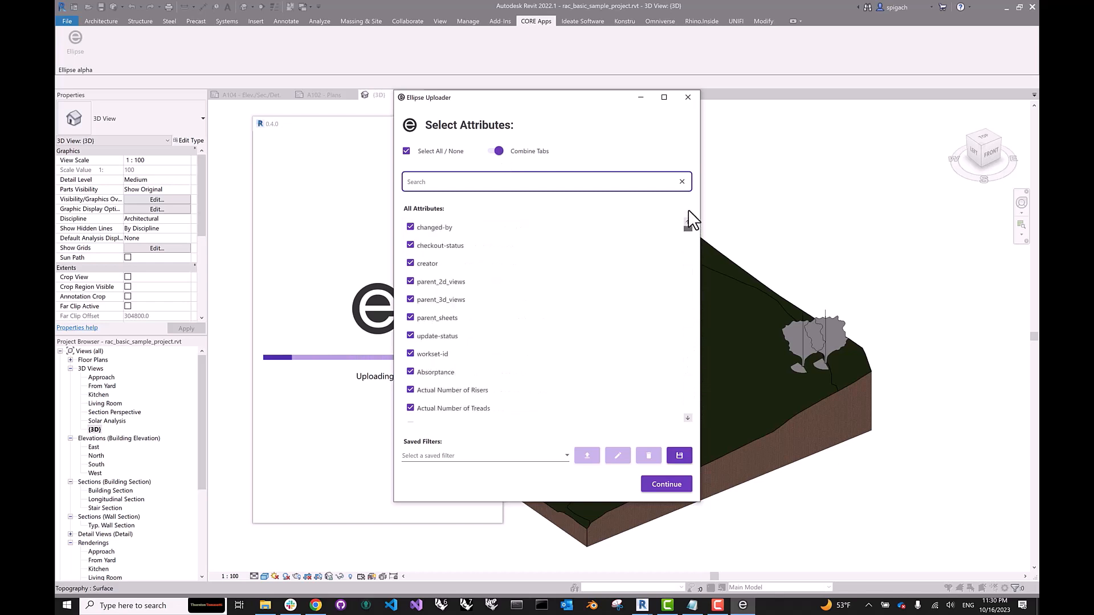
# Review the attributes by category, such as Ceilings and Curtain Panels, recombine the list and continue the upload with all attributes selected.
pyautogui.click(499, 152)
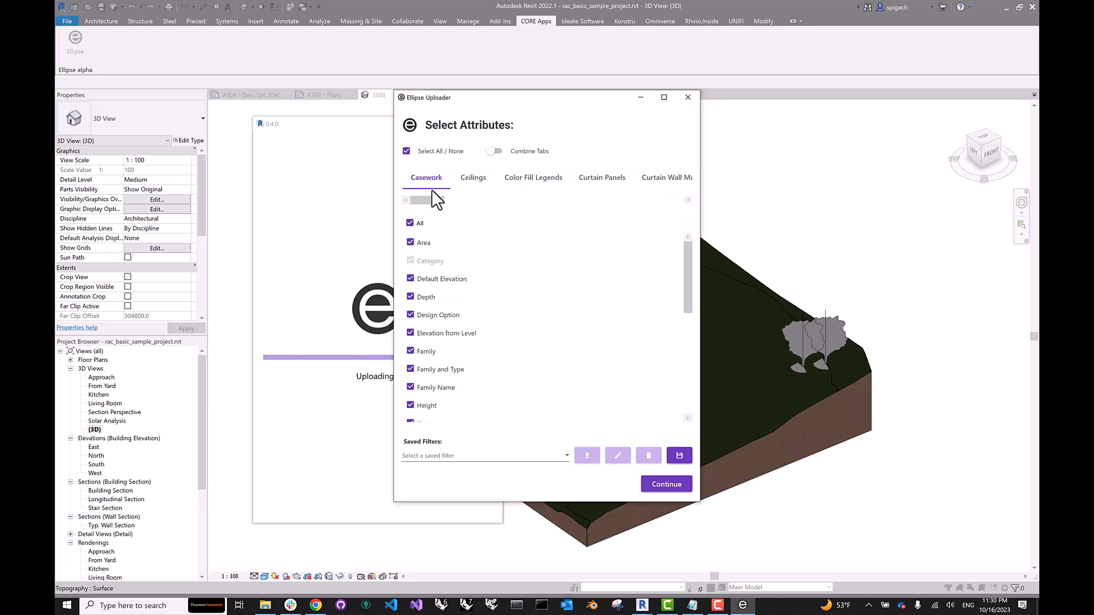
pyautogui.click(474, 181)
pyautogui.click(532, 181)
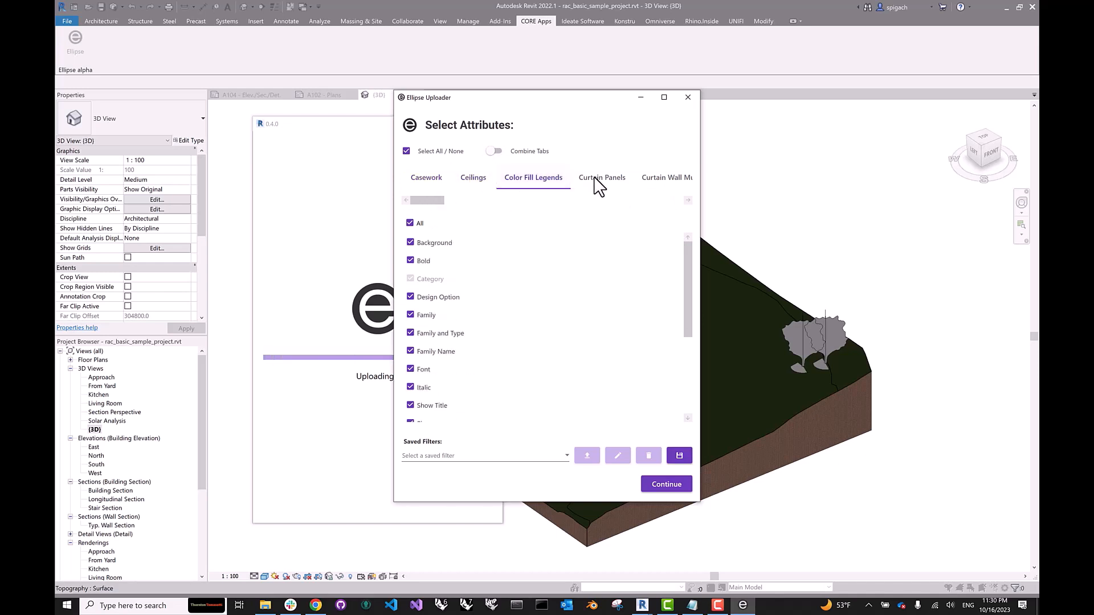
pyautogui.click(596, 184)
pyautogui.moveTo(424, 202)
pyautogui.mouseDown()
pyautogui.moveTo(508, 213)
pyautogui.moveTo(492, 214)
pyautogui.mouseUp()
pyautogui.moveTo(688, 272); pyautogui.dragTo(682, 421)
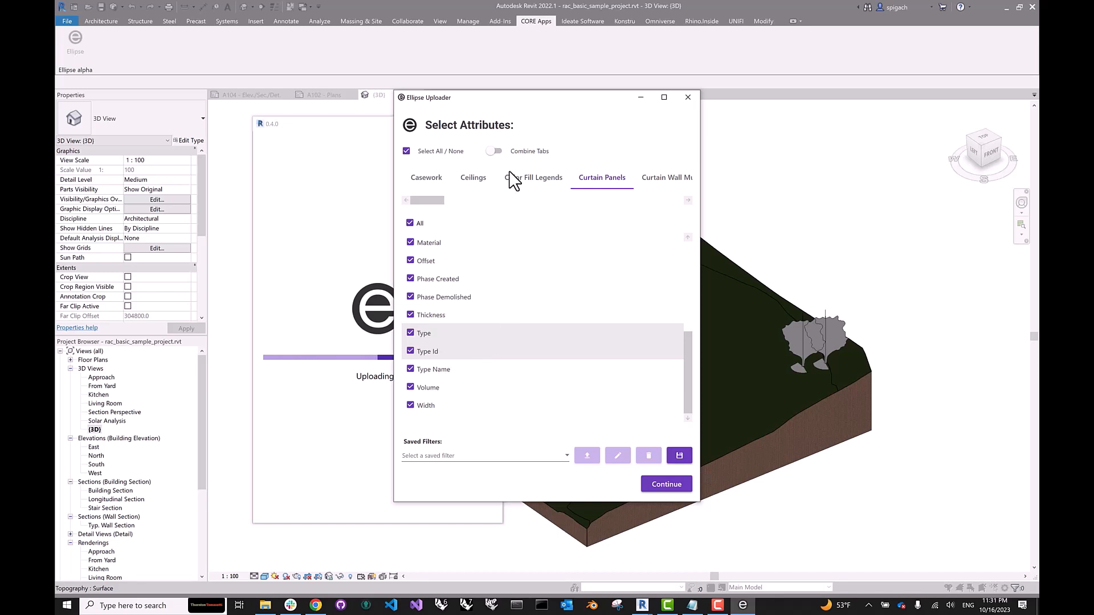
pyautogui.click(491, 152)
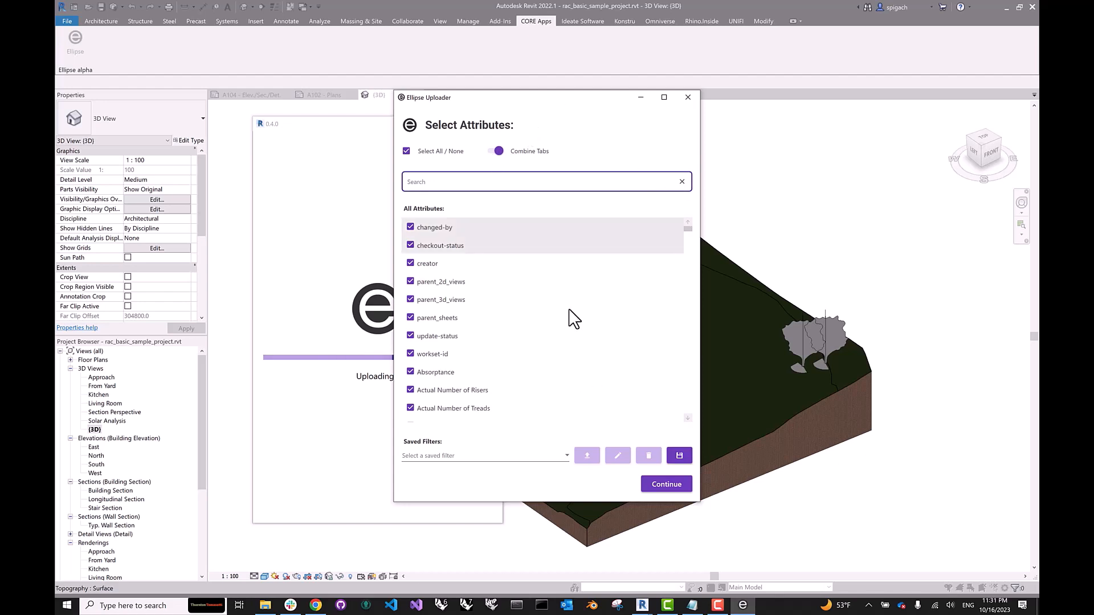
pyautogui.click(664, 488)
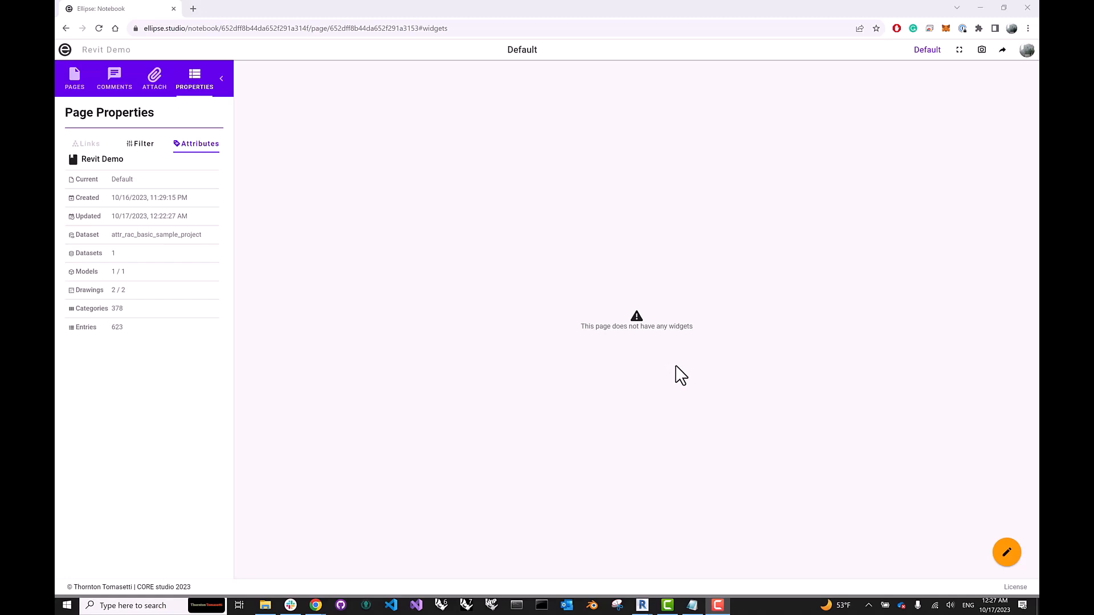
# Edit the notebook's Default page and add a 2D Viewer with a 3D Viewer beside it.
pyautogui.click(1008, 555)
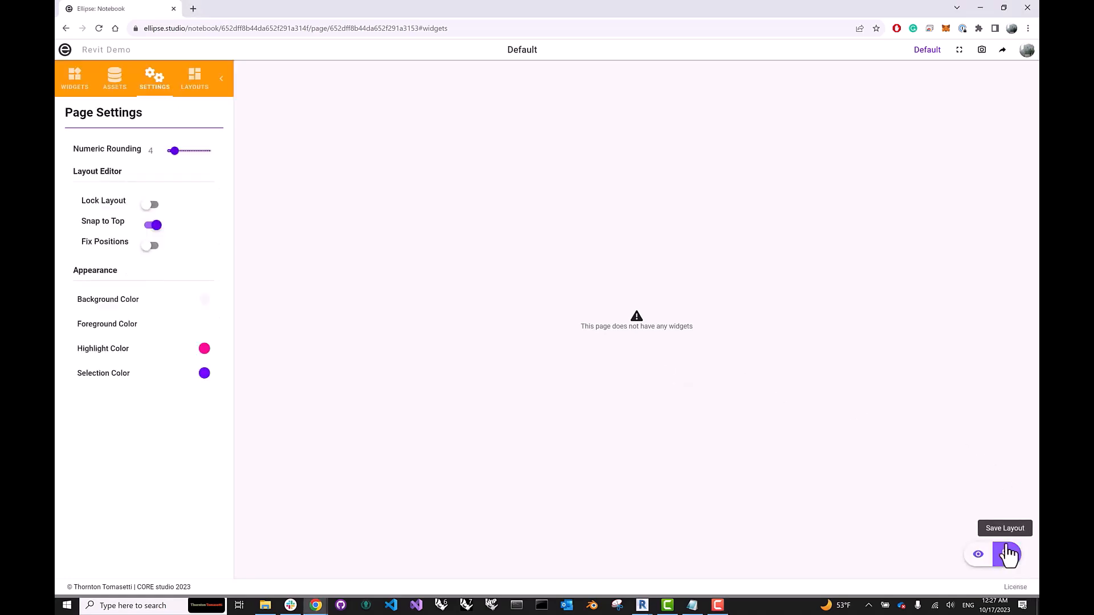
pyautogui.click(75, 84)
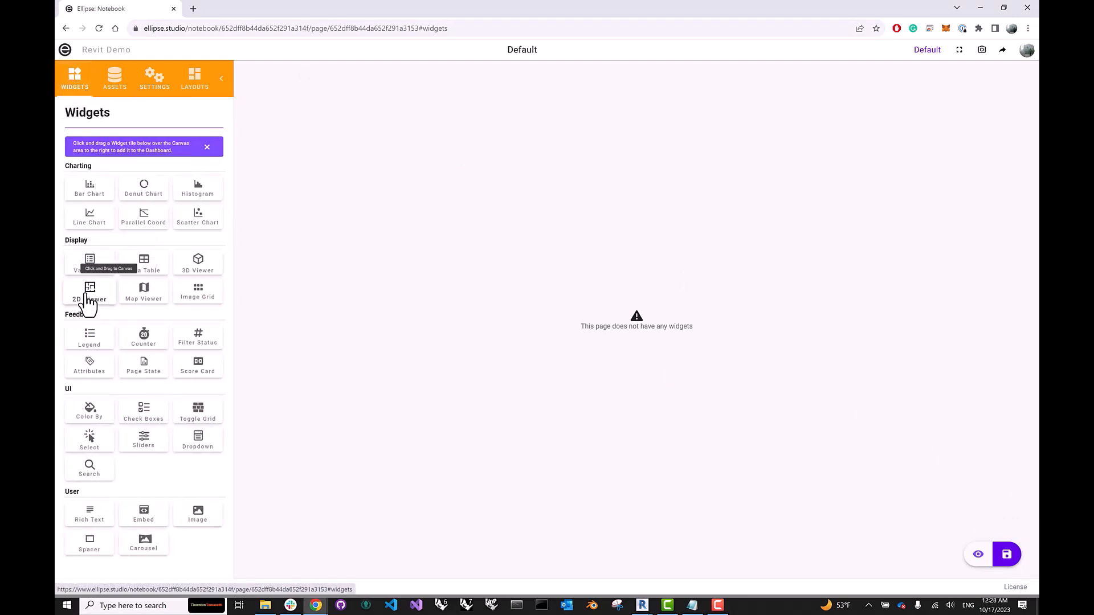
pyautogui.moveTo(86, 303); pyautogui.dragTo(279, 228)
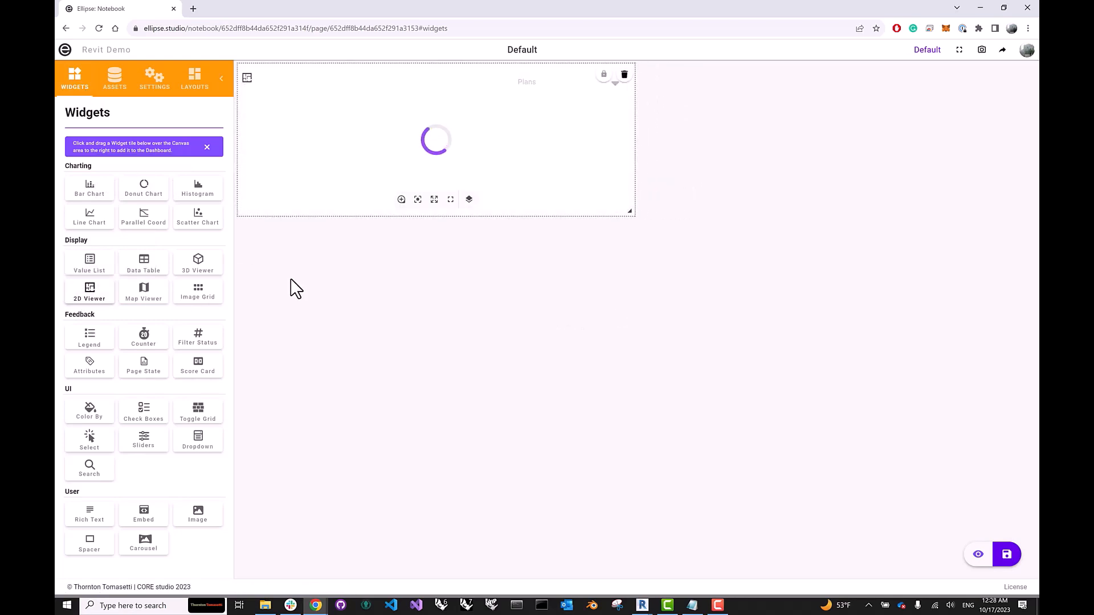
pyautogui.moveTo(202, 271); pyautogui.dragTo(786, 167)
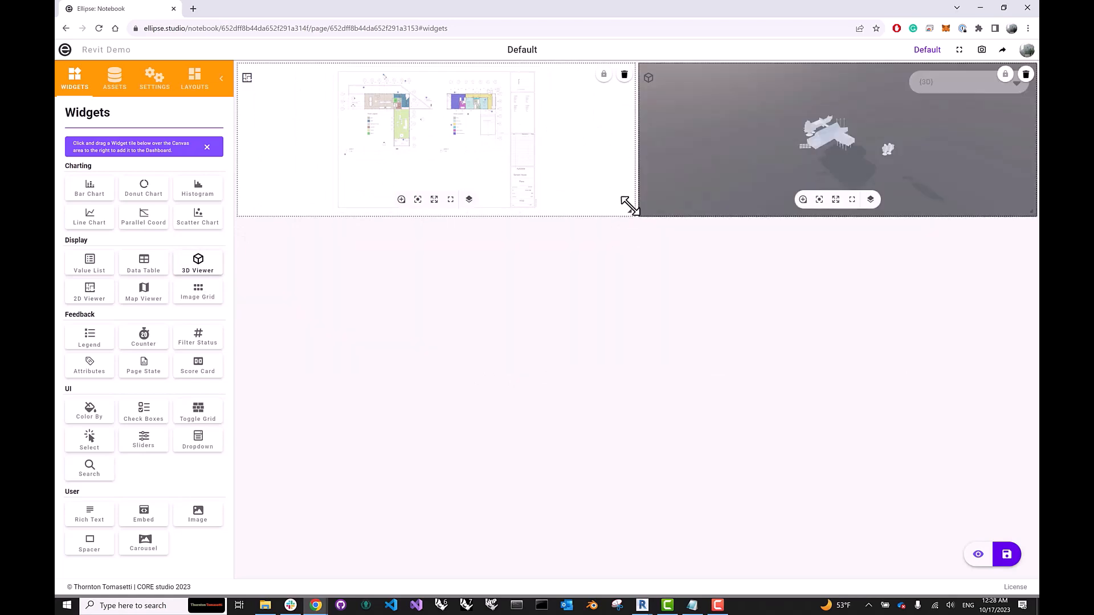
# Enlarge the 2D and 3D viewers downwards to equal height and save the page layout.
pyautogui.moveTo(626, 200); pyautogui.dragTo(627, 498)
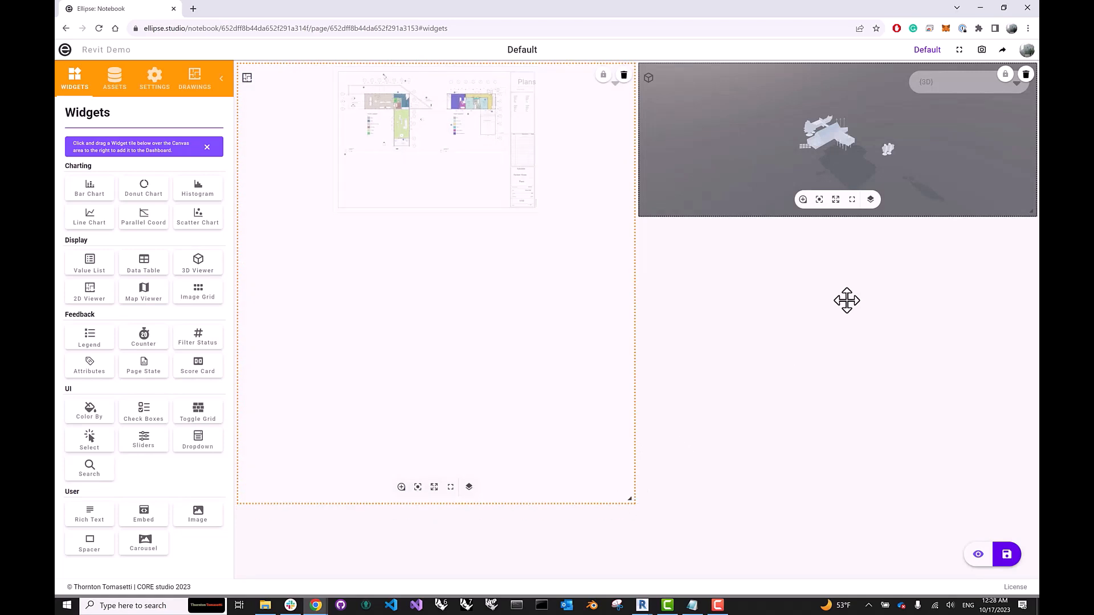
pyautogui.moveTo(1031, 213); pyautogui.dragTo(1030, 503)
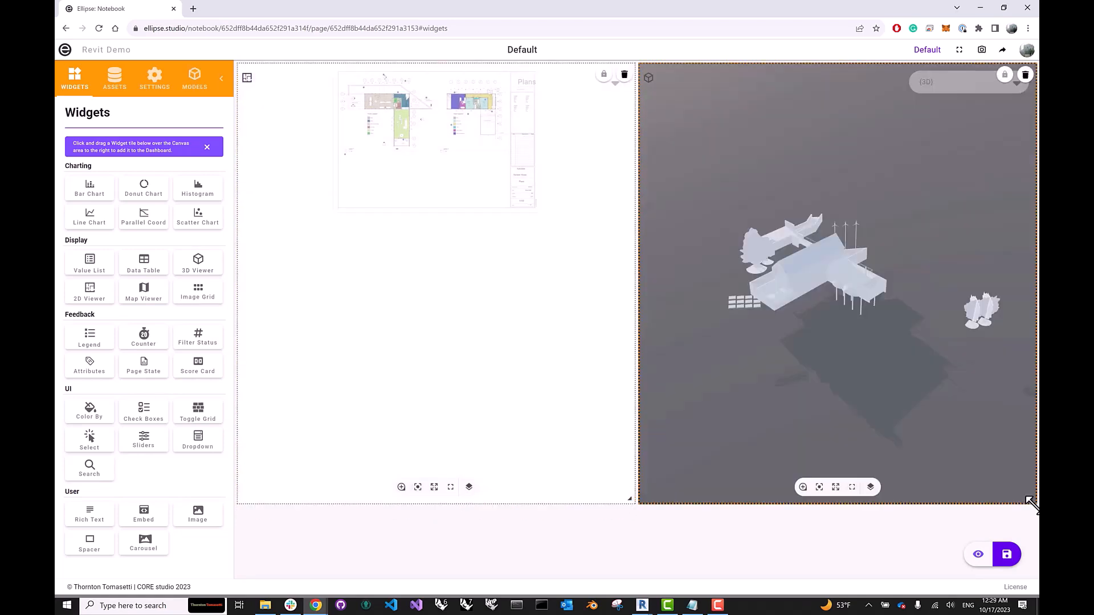
pyautogui.click(1007, 555)
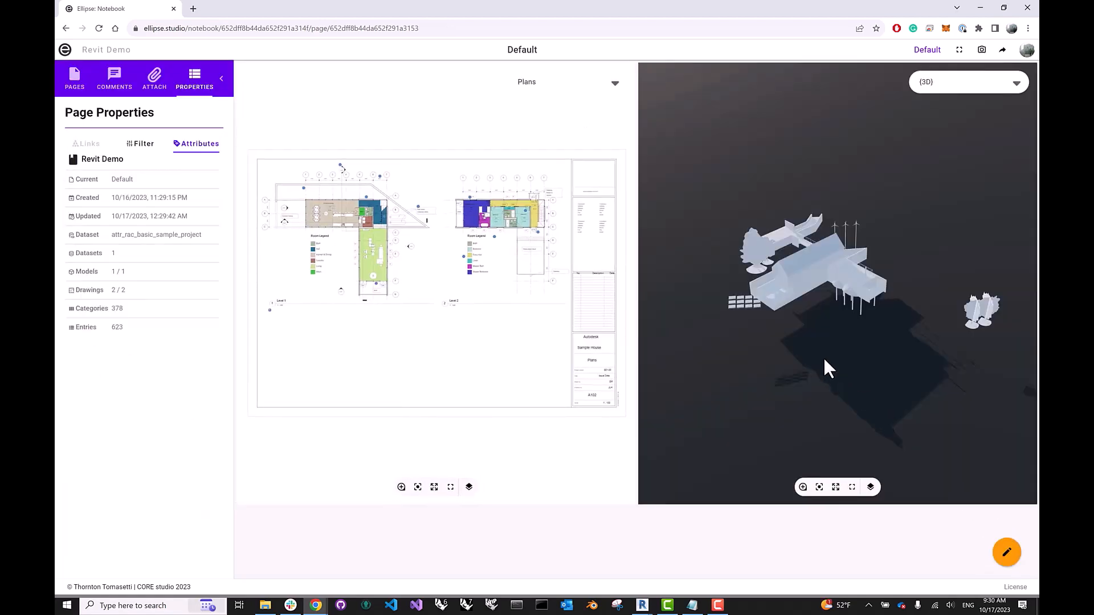
# Orbit the 3D model, select the house's main roof to read its element properties, and clear the selection.
pyautogui.moveTo(775, 346); pyautogui.dragTo(804, 237)
pyautogui.moveTo(800, 283)
pyautogui.click(803, 237)
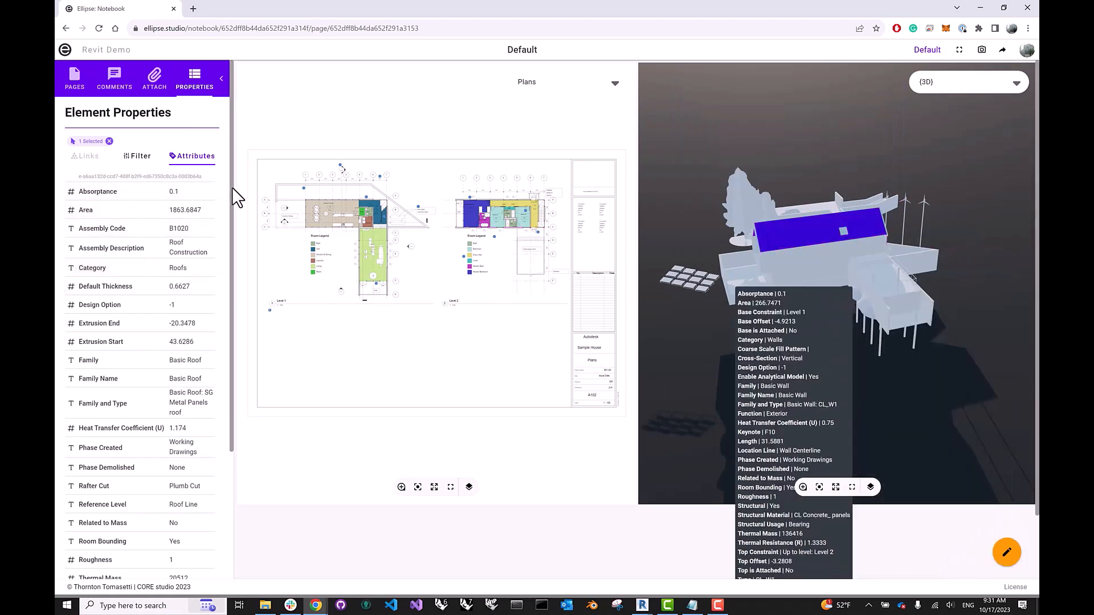
pyautogui.scroll(-1, 233, 215)
pyautogui.moveTo(232, 215); pyautogui.dragTo(222, 145)
pyautogui.click(752, 165)
# Examine the Level 1 and Level 2 floor plans with their room legends on the Plans sheet.
pyautogui.moveTo(449, 318); pyautogui.dragTo(510, 367)
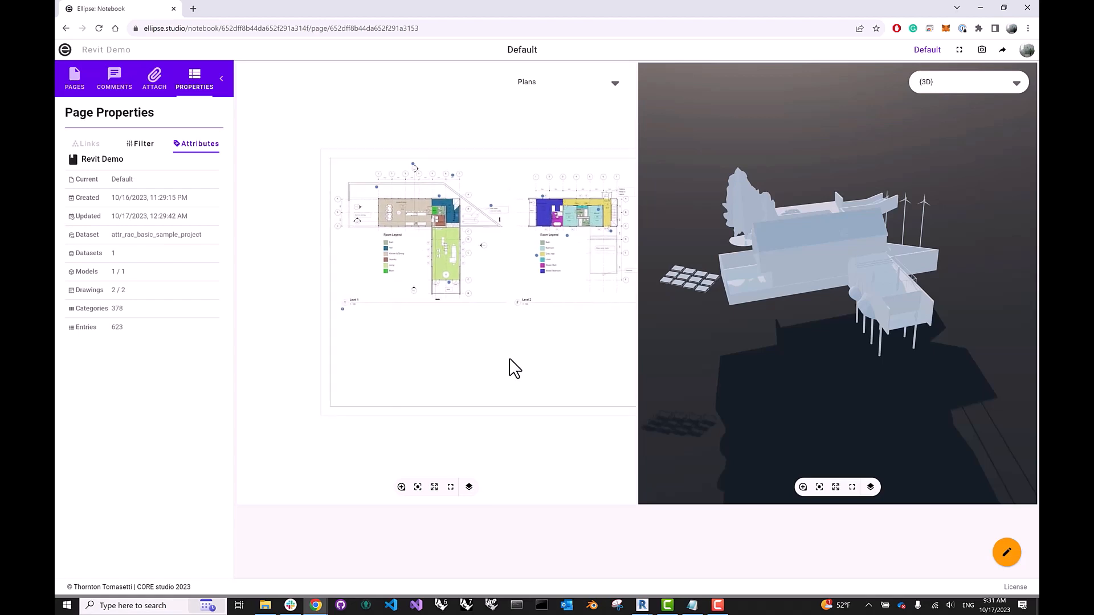
pyautogui.scroll(5, 458, 263)
pyautogui.scroll(-3, 458, 264)
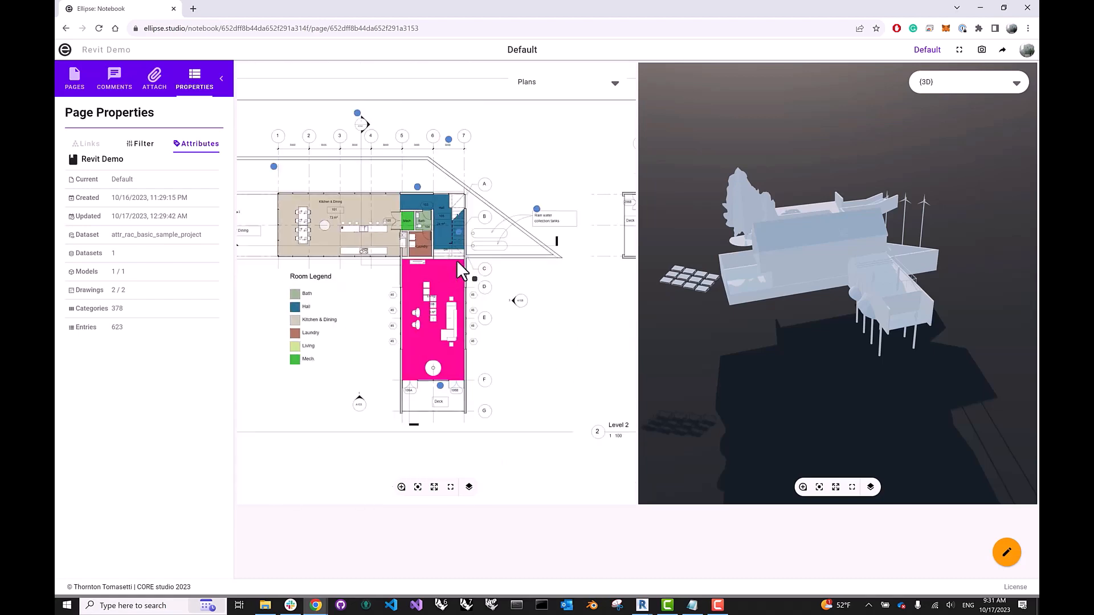
pyautogui.scroll(-3, 457, 261)
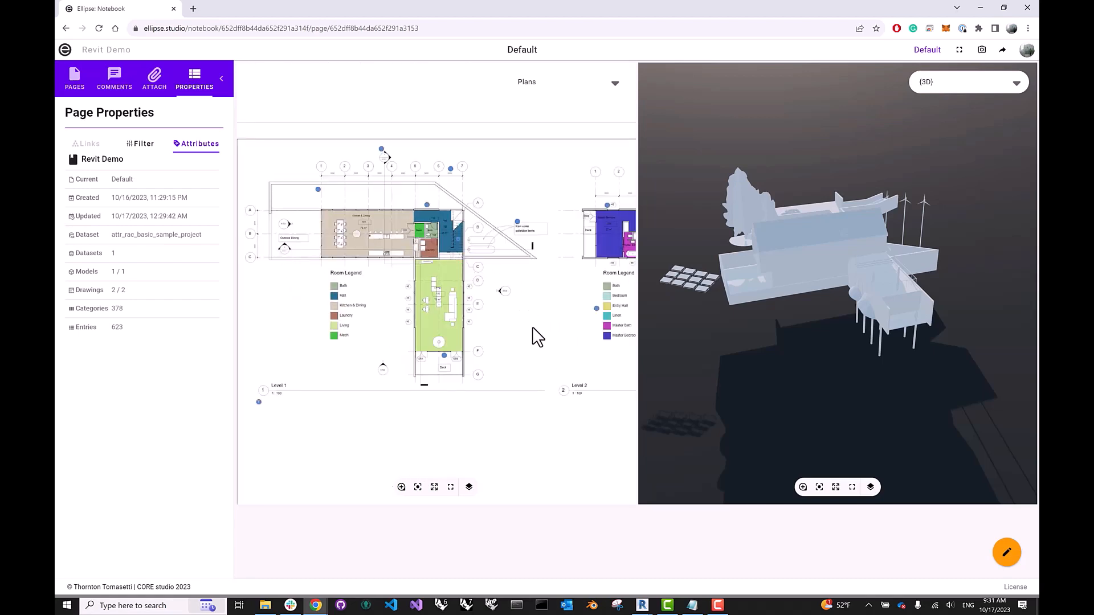
pyautogui.moveTo(535, 335); pyautogui.dragTo(417, 270)
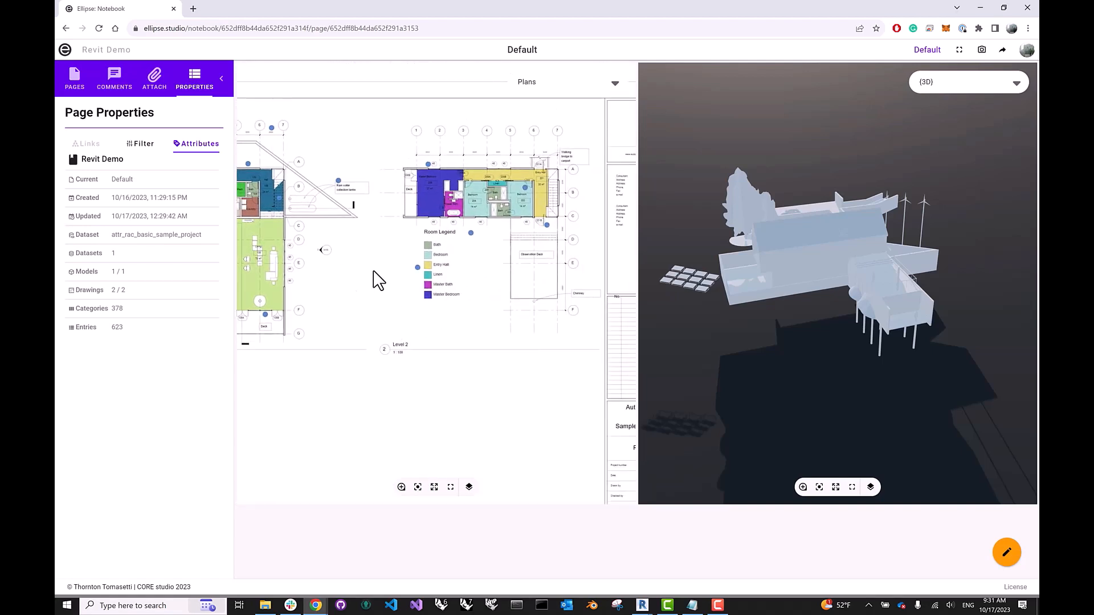
pyautogui.moveTo(452, 239); pyautogui.dragTo(486, 273)
pyautogui.scroll(-5, 513, 295)
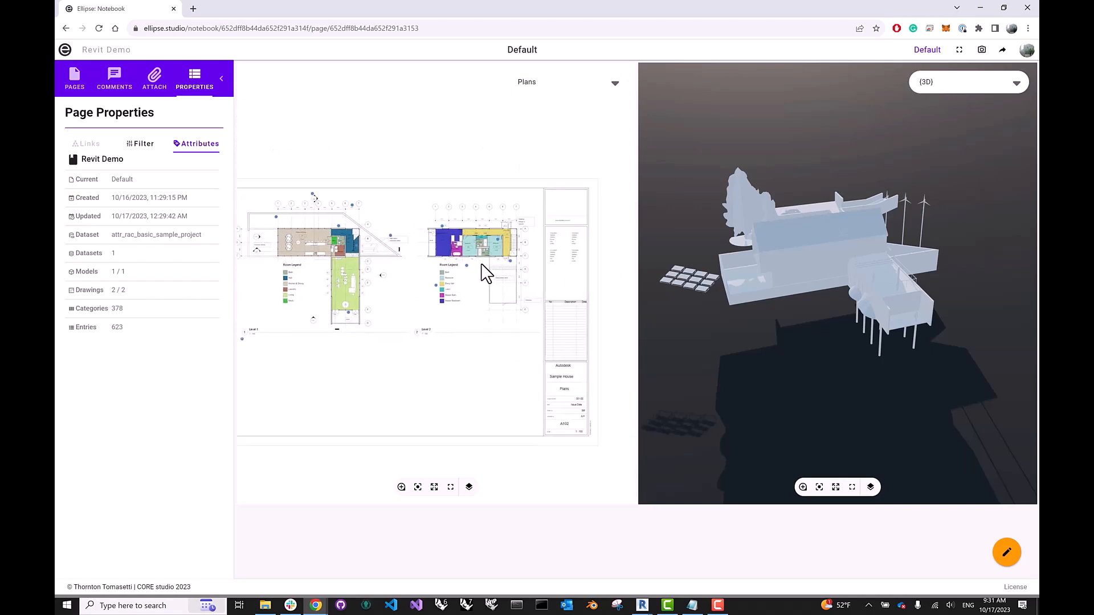
# Switch the 2D viewer to the Elev./Sec./Det. sheet and view the West elevation and Building Section up close.
pyautogui.click(613, 86)
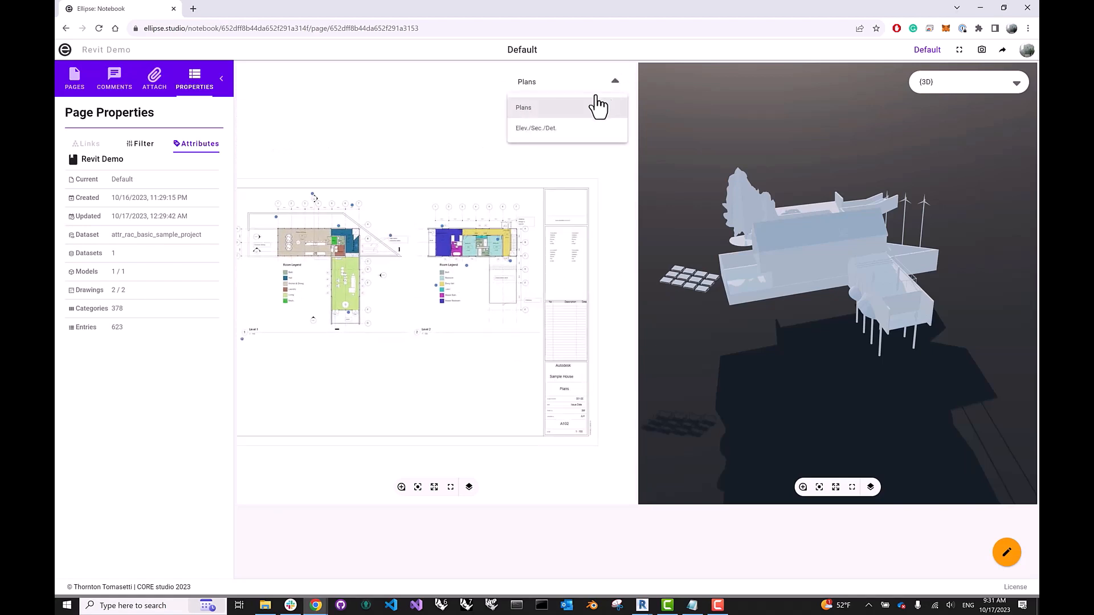
pyautogui.click(536, 133)
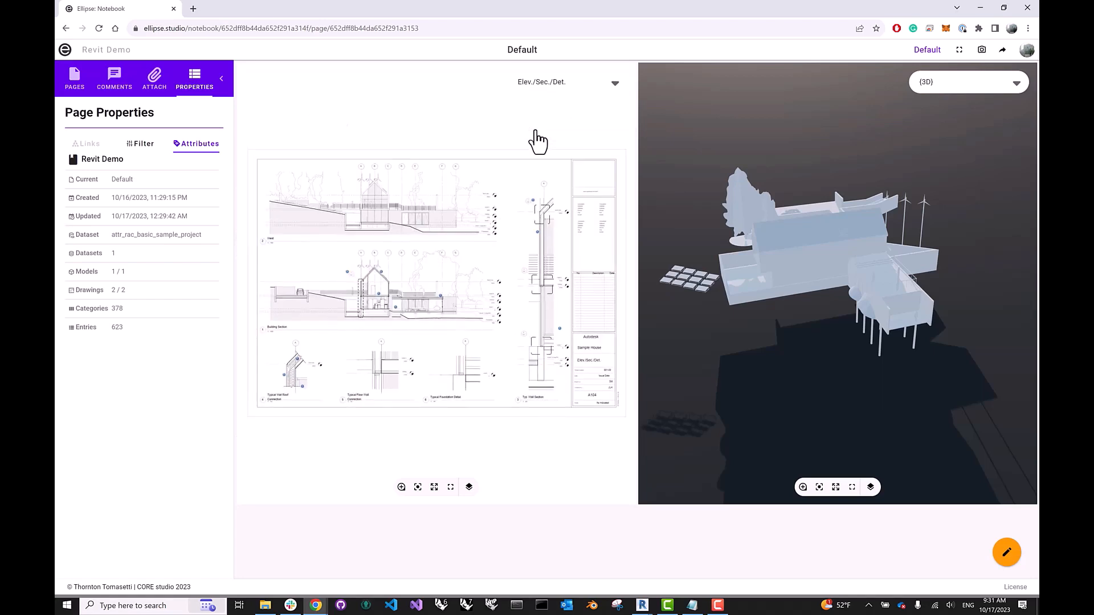
pyautogui.scroll(5, 384, 264)
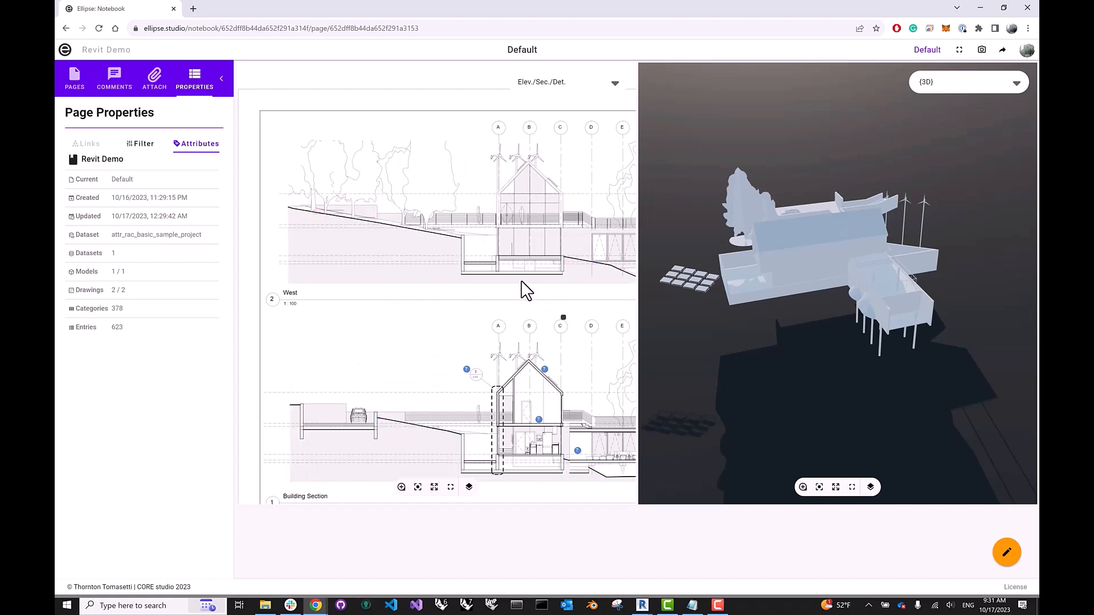
pyautogui.moveTo(521, 288); pyautogui.dragTo(463, 293)
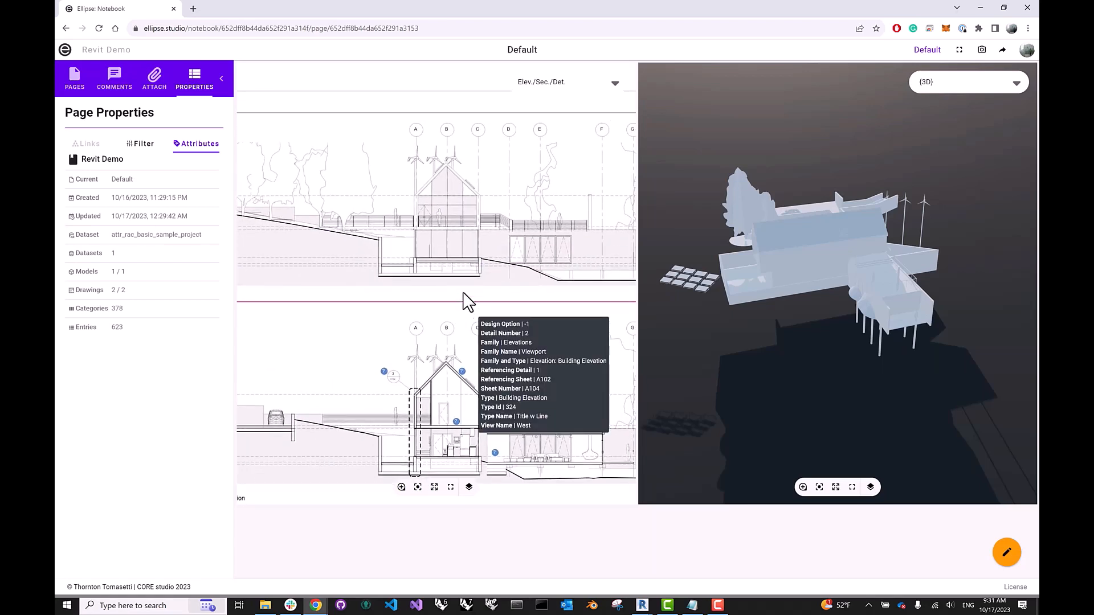
# Select the wind turbine nearest the house in the 3D model and examine where it appears in the elevation and section drawings.
pyautogui.moveTo(781, 211)
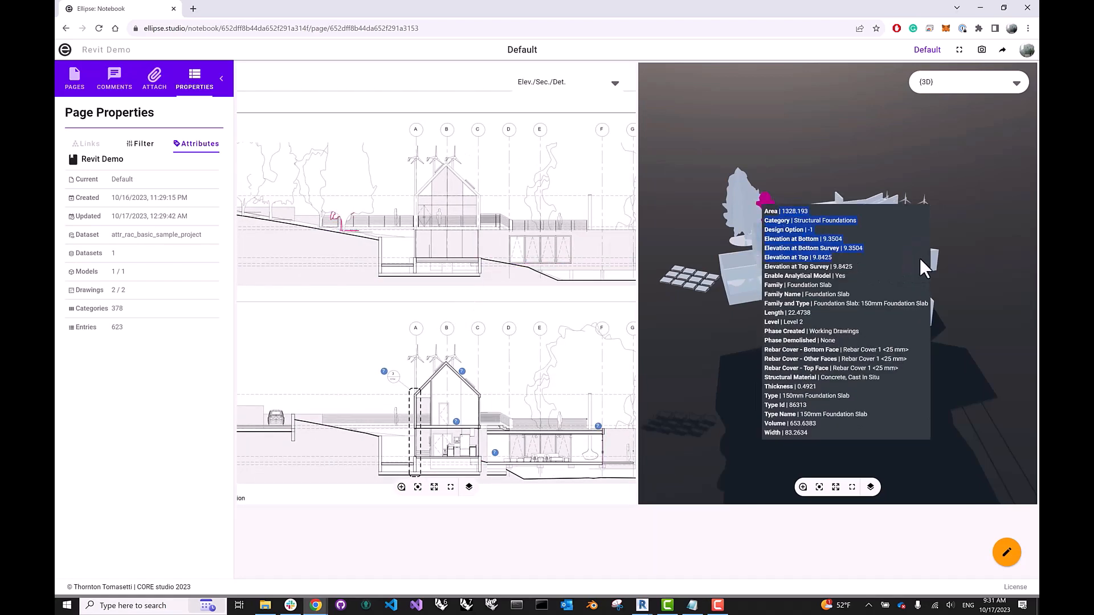
pyautogui.moveTo(803, 161)
pyautogui.mouseDown()
pyautogui.moveTo(967, 229)
pyautogui.moveTo(762, 281)
pyautogui.moveTo(786, 220)
pyautogui.moveTo(860, 225)
pyautogui.moveTo(895, 194)
pyautogui.moveTo(900, 210)
pyautogui.moveTo(900, 150)
pyautogui.moveTo(824, 178)
pyautogui.moveTo(795, 230)
pyautogui.mouseUp()
pyautogui.scroll(5, 881, 229)
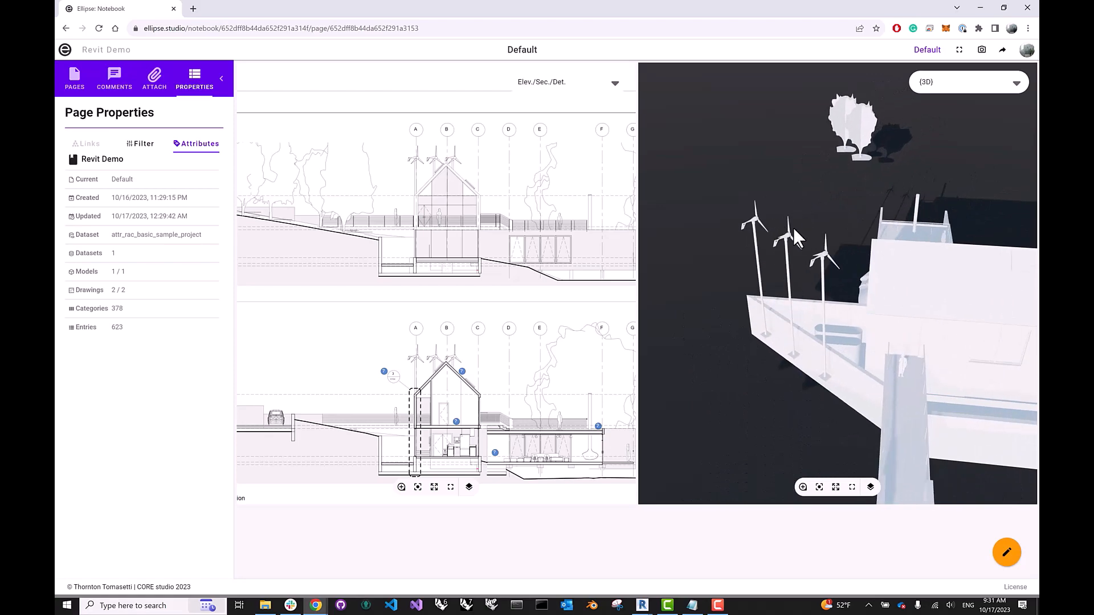
pyautogui.click(820, 252)
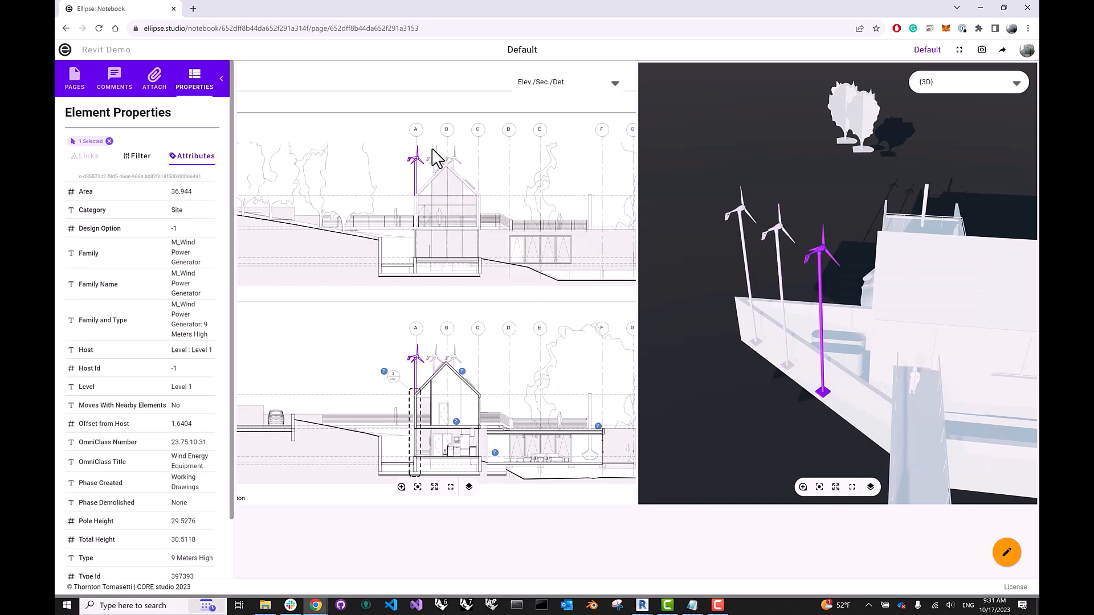
pyautogui.scroll(5, 436, 157)
pyautogui.scroll(-6, 422, 141)
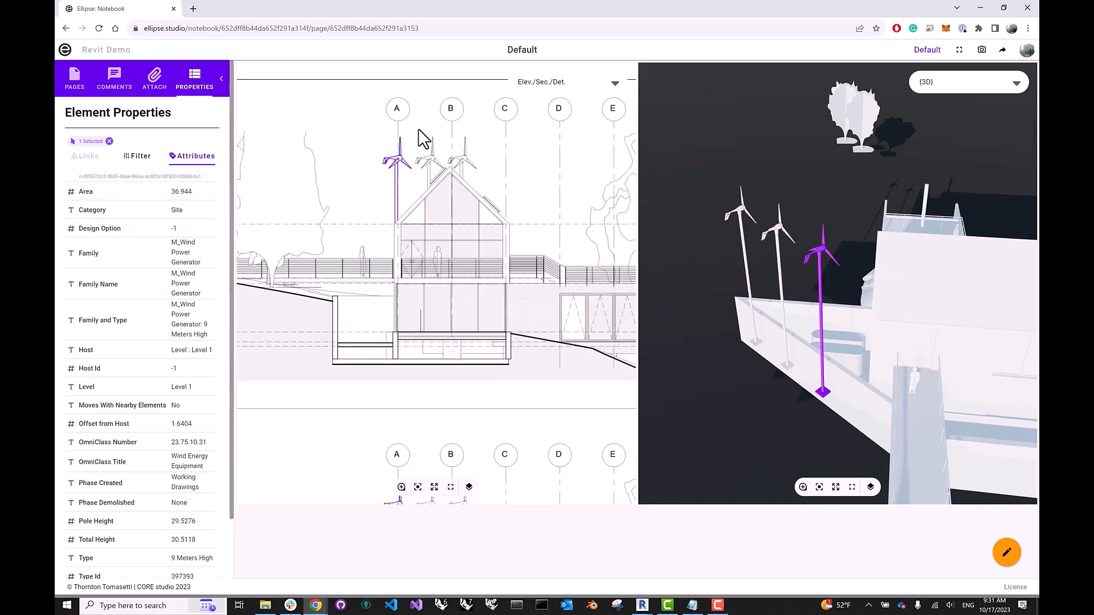
pyautogui.scroll(-2, 425, 148)
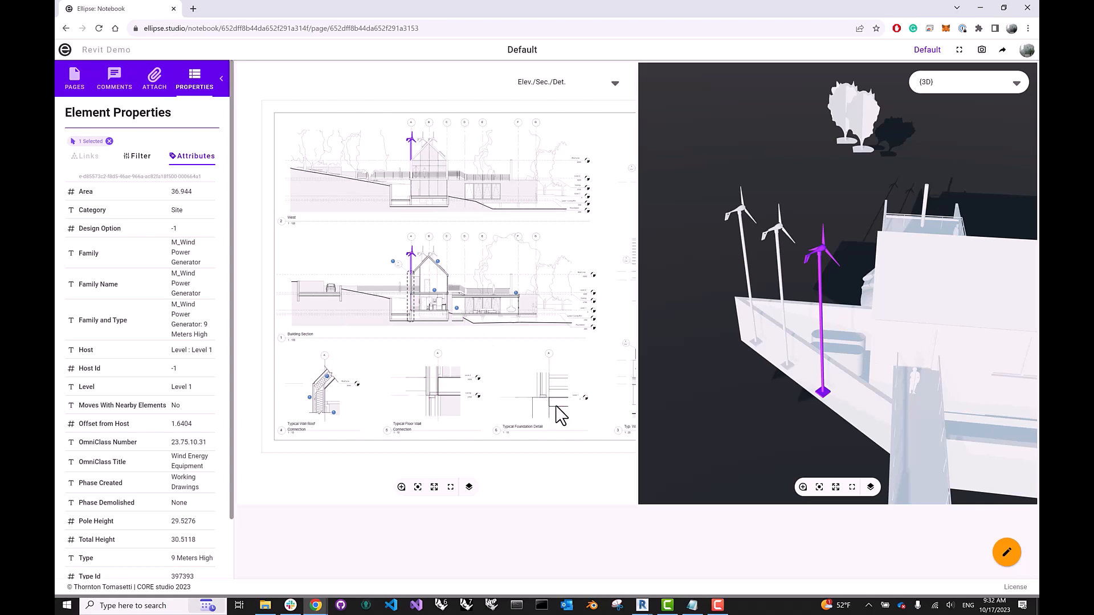
# Clear the turbine selection and select the floor slab beside the foundation wall in the Typ. Wall Section drawing.
pyautogui.click(562, 416)
pyautogui.scroll(4, 561, 416)
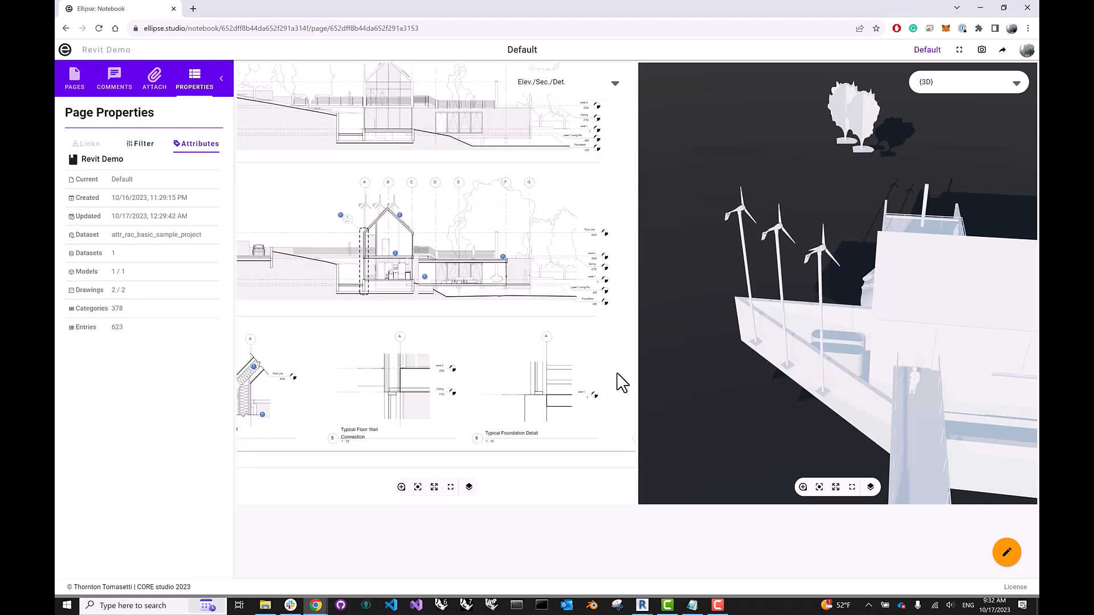
pyautogui.rightClick(430, 338)
pyautogui.scroll(2, 333, 313)
pyautogui.scroll(-3, 334, 314)
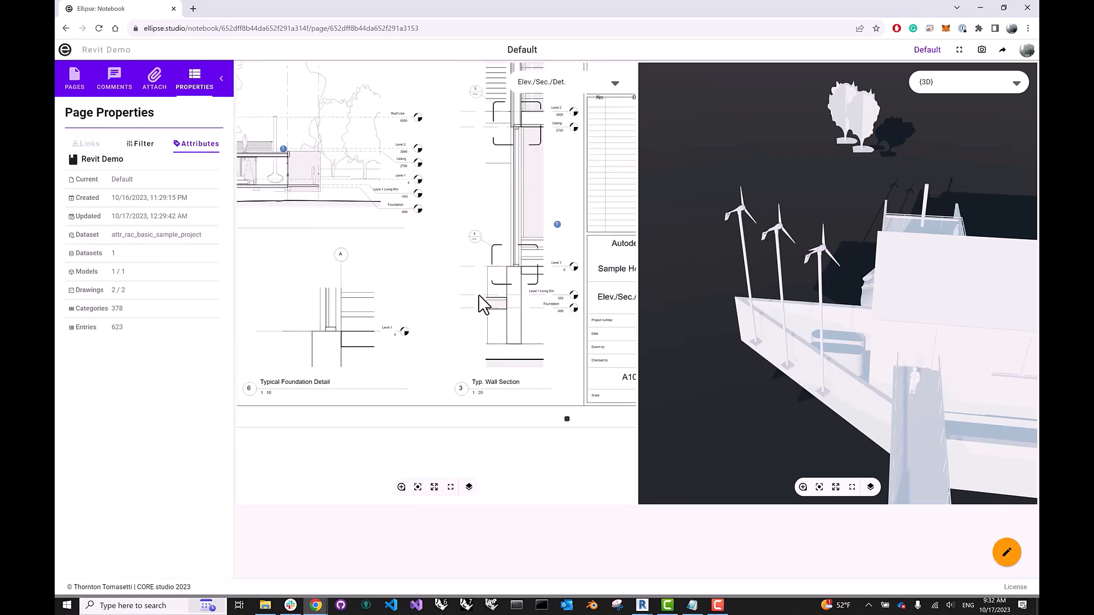
pyautogui.click(456, 310)
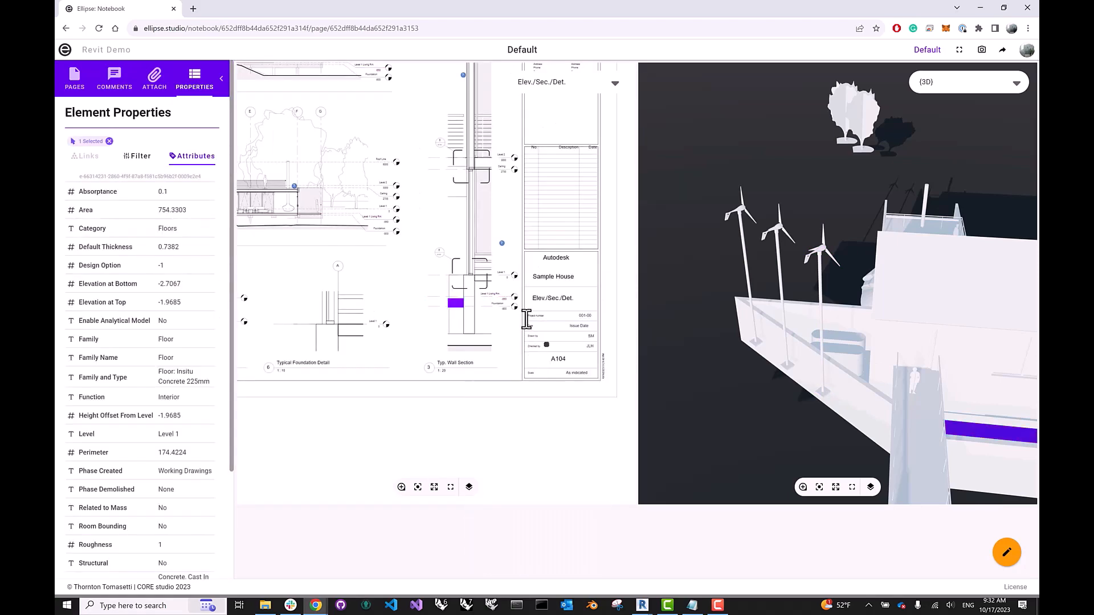
# Examine the selected floor slab in the West elevation, Building Section, wall section and from above in the 3D model.
pyautogui.scroll(-4, 456, 310)
pyautogui.scroll(3, 347, 237)
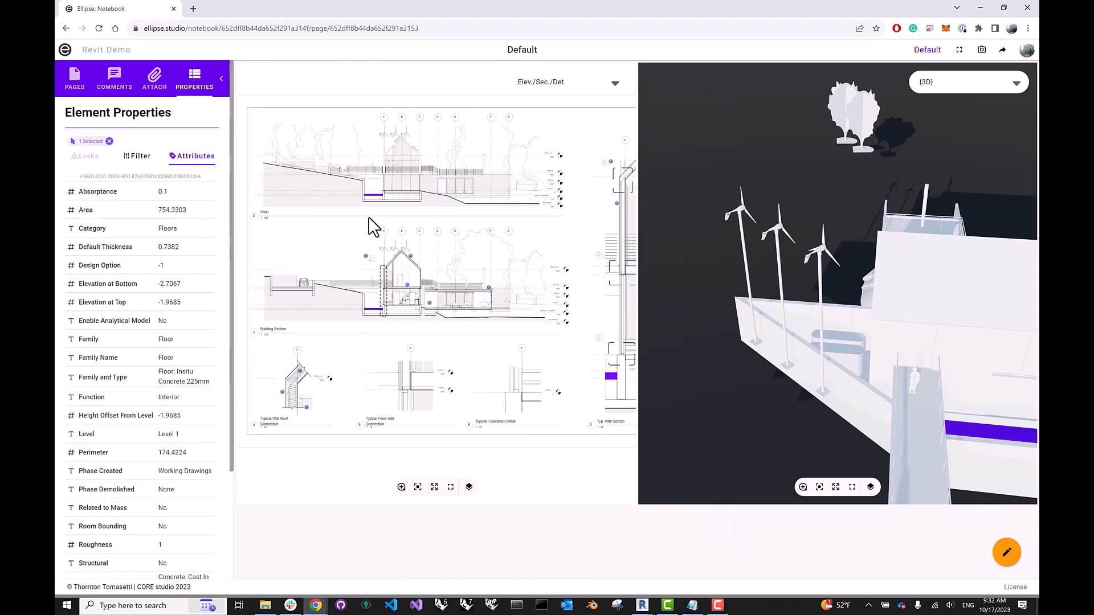
pyautogui.moveTo(377, 204)
pyautogui.moveTo(826, 231)
pyautogui.mouseDown()
pyautogui.moveTo(717, 213)
pyautogui.moveTo(839, 282)
pyautogui.moveTo(726, 272)
pyautogui.mouseUp()
pyautogui.moveTo(801, 302)
pyautogui.moveTo(796, 309); pyautogui.dragTo(662, 350)
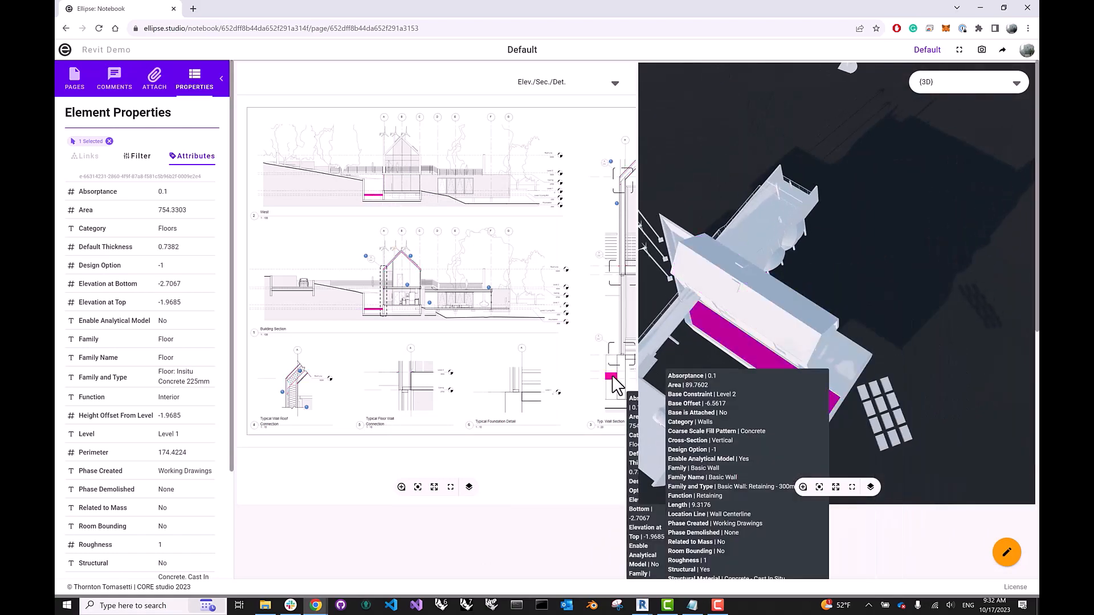
pyautogui.scroll(10, 607, 385)
pyautogui.moveTo(545, 374)
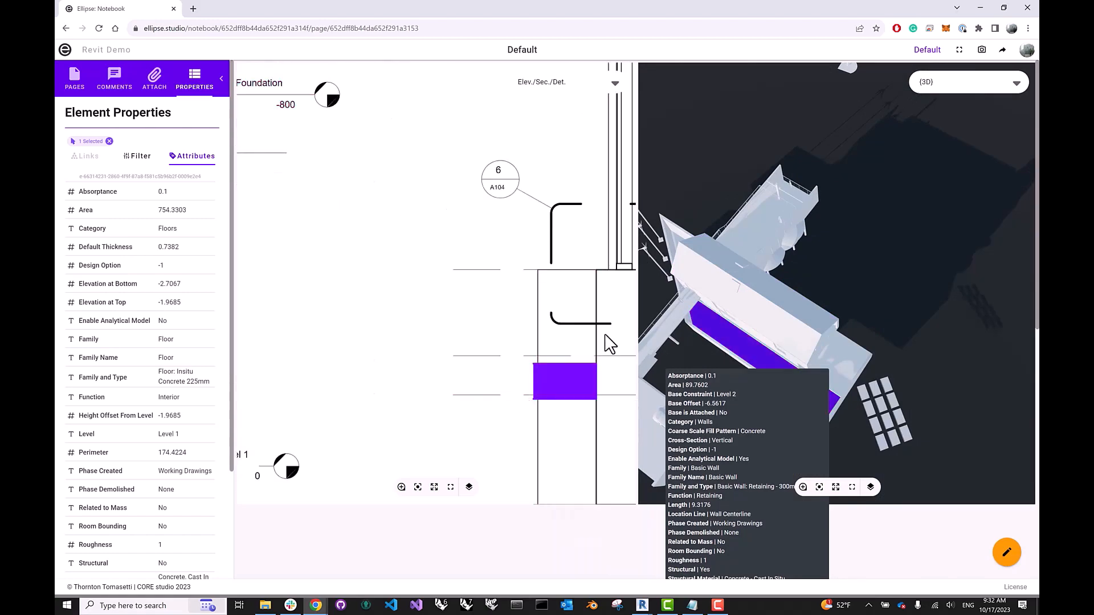
pyautogui.scroll(-15, 601, 353)
pyautogui.scroll(4, 564, 410)
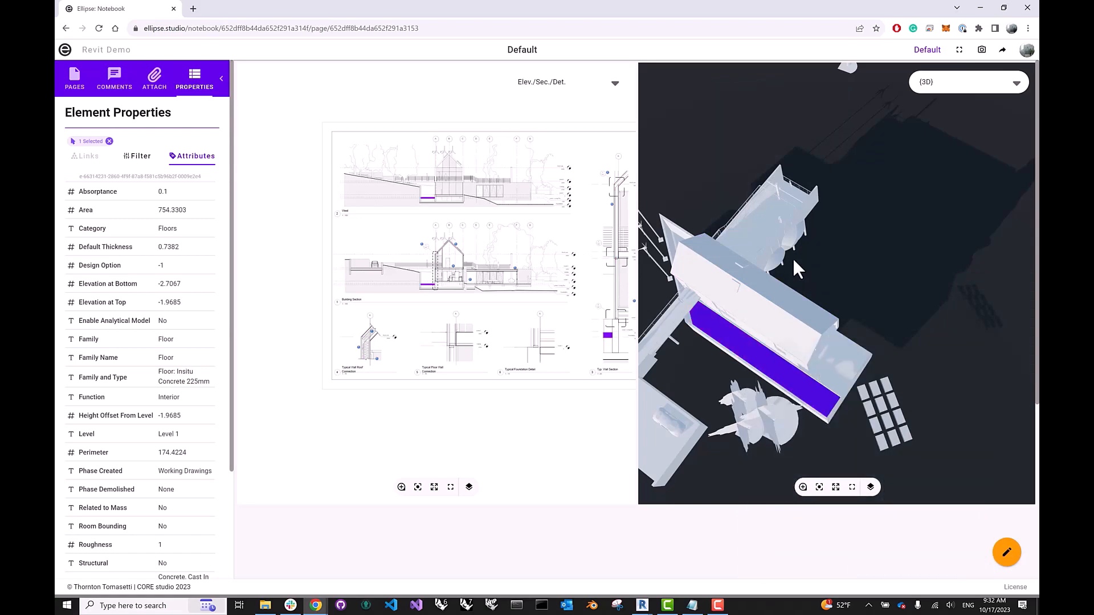
# Color the elements in both viewers by the Category attribute and inspect the colored sheet and 3D model from another side.
pyautogui.moveTo(821, 309)
pyautogui.mouseDown()
pyautogui.moveTo(847, 256)
pyautogui.moveTo(950, 239)
pyautogui.mouseUp()
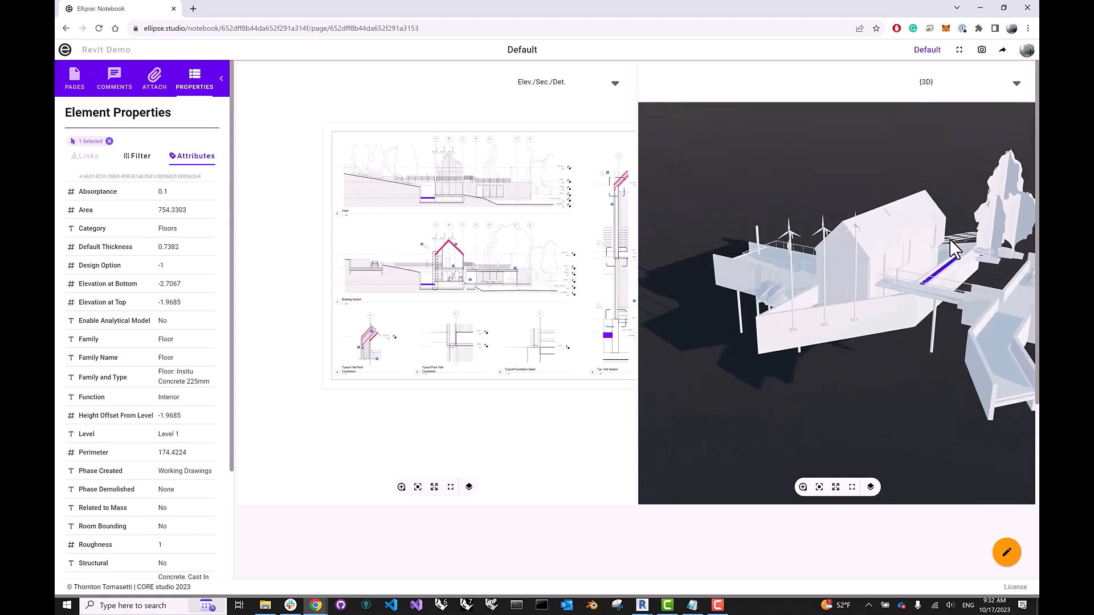
pyautogui.click(124, 243)
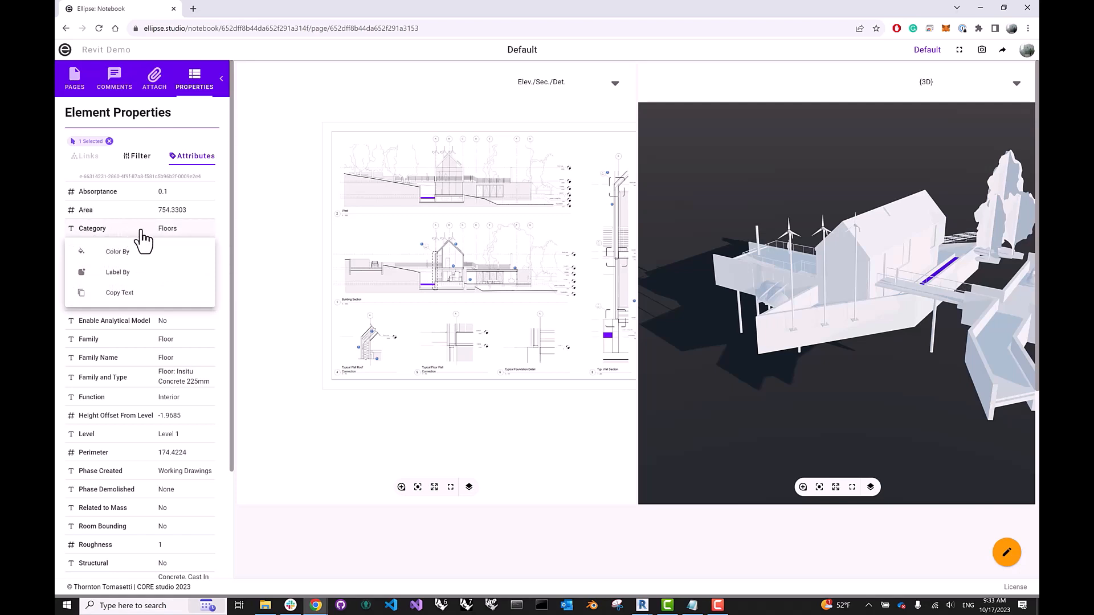
pyautogui.click(121, 255)
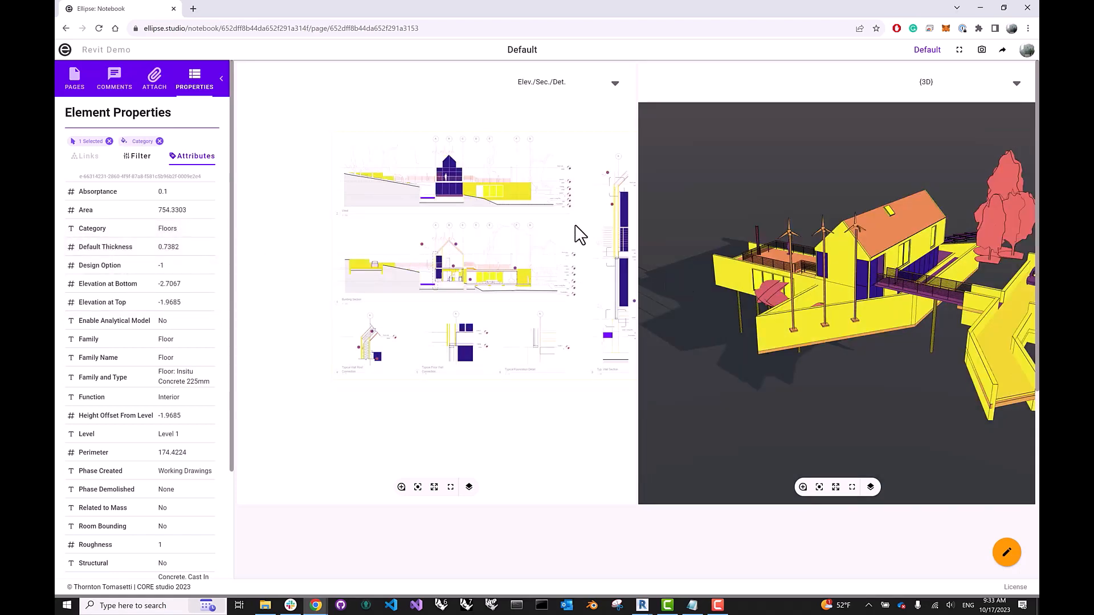
pyautogui.hscroll(3, 517, 242)
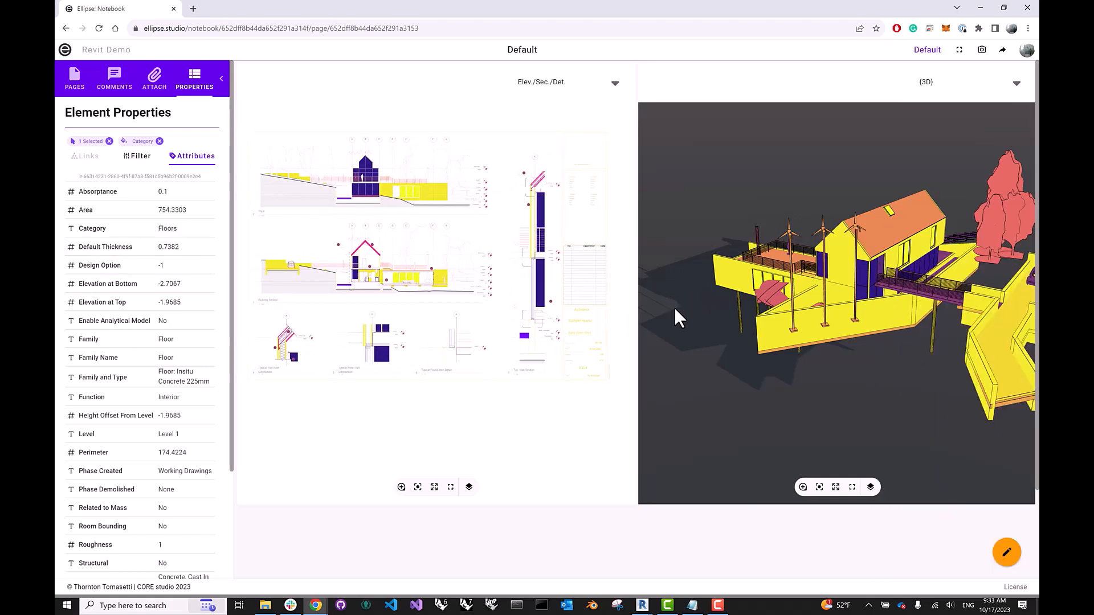
pyautogui.moveTo(675, 307); pyautogui.dragTo(796, 302)
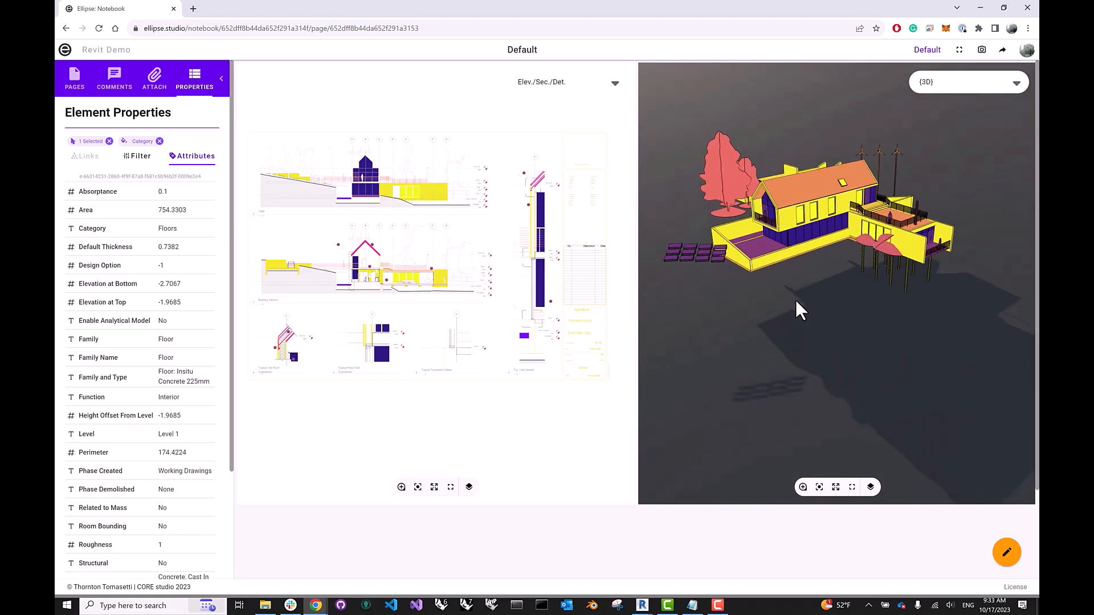